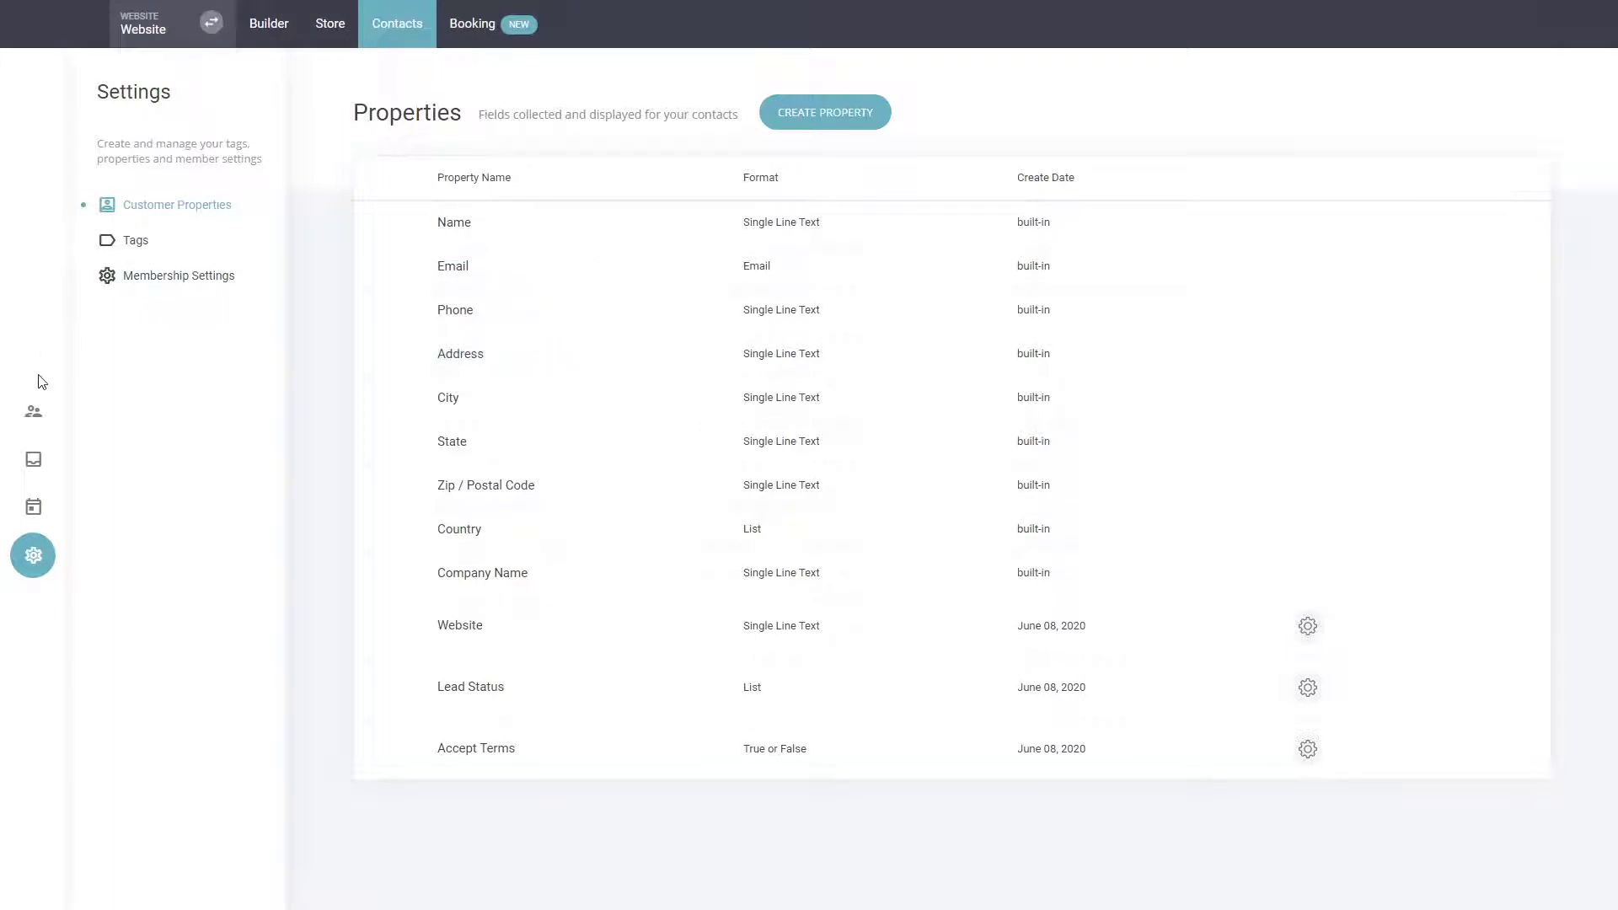
Open the only contact's profile from the contact list and review all of its properties.
left_click(33, 412)
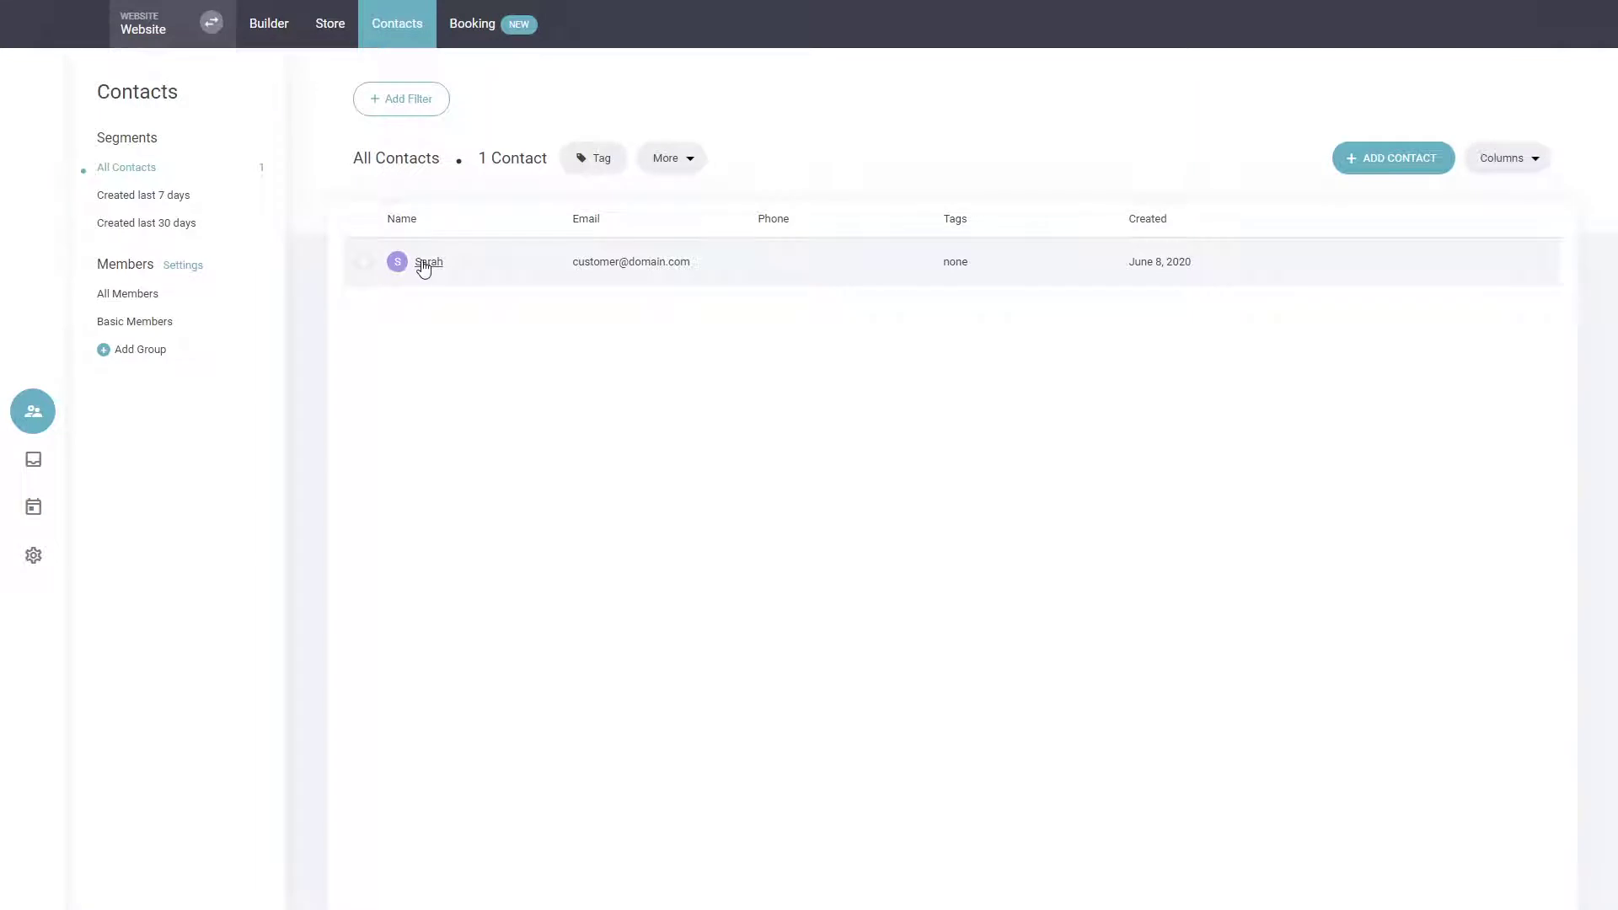
left_click(424, 266)
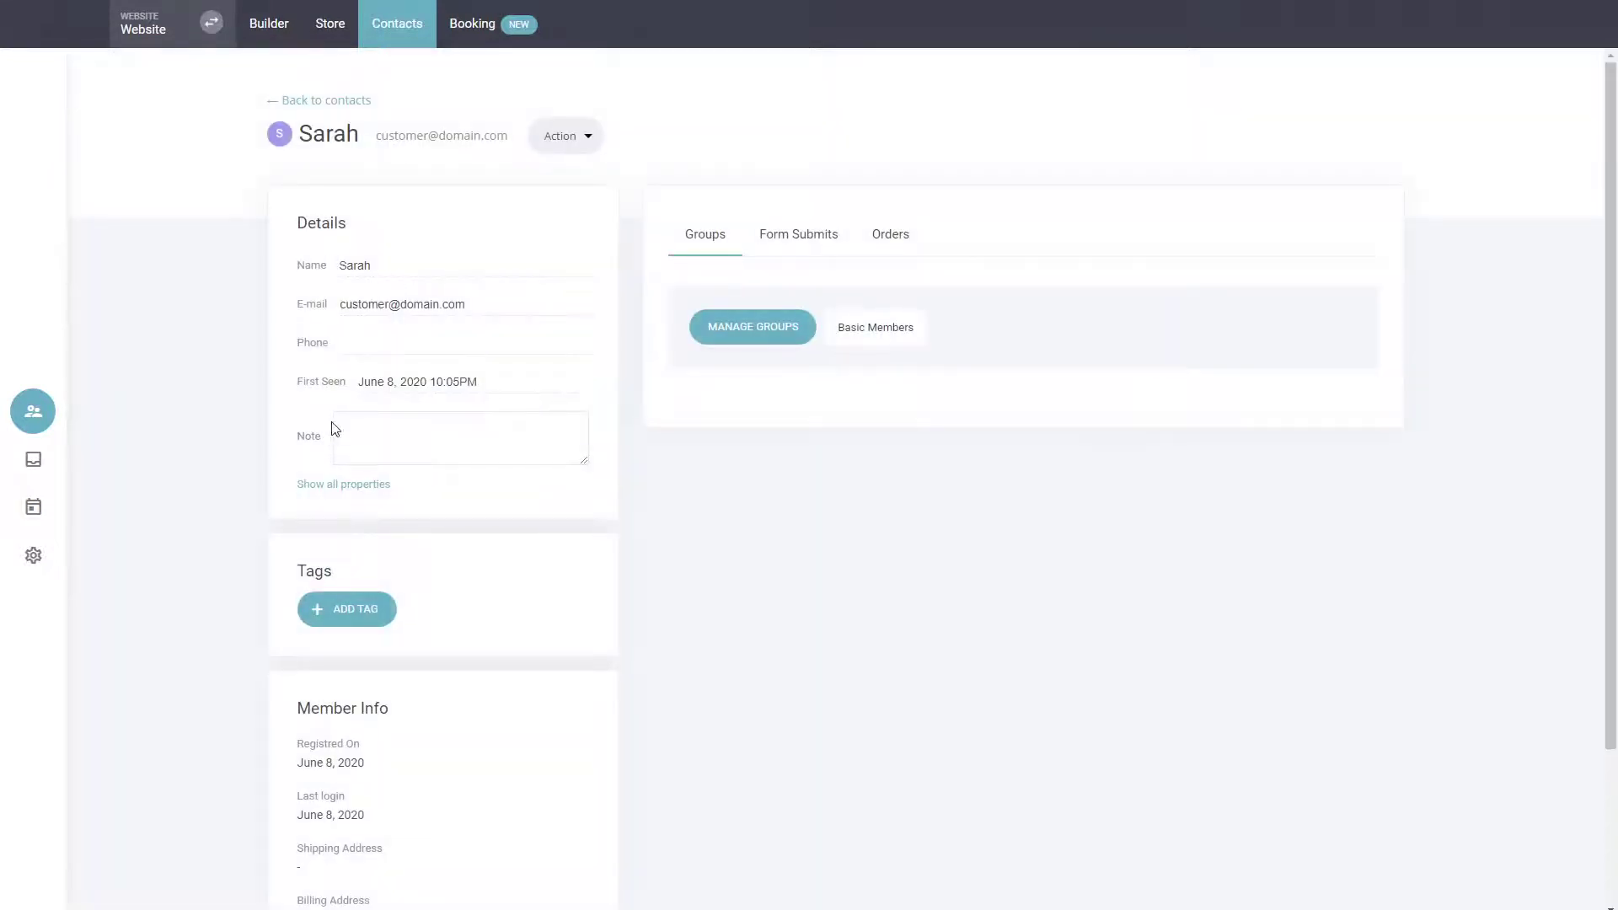
left_click(362, 486)
scroll(549, 582, "down", 4)
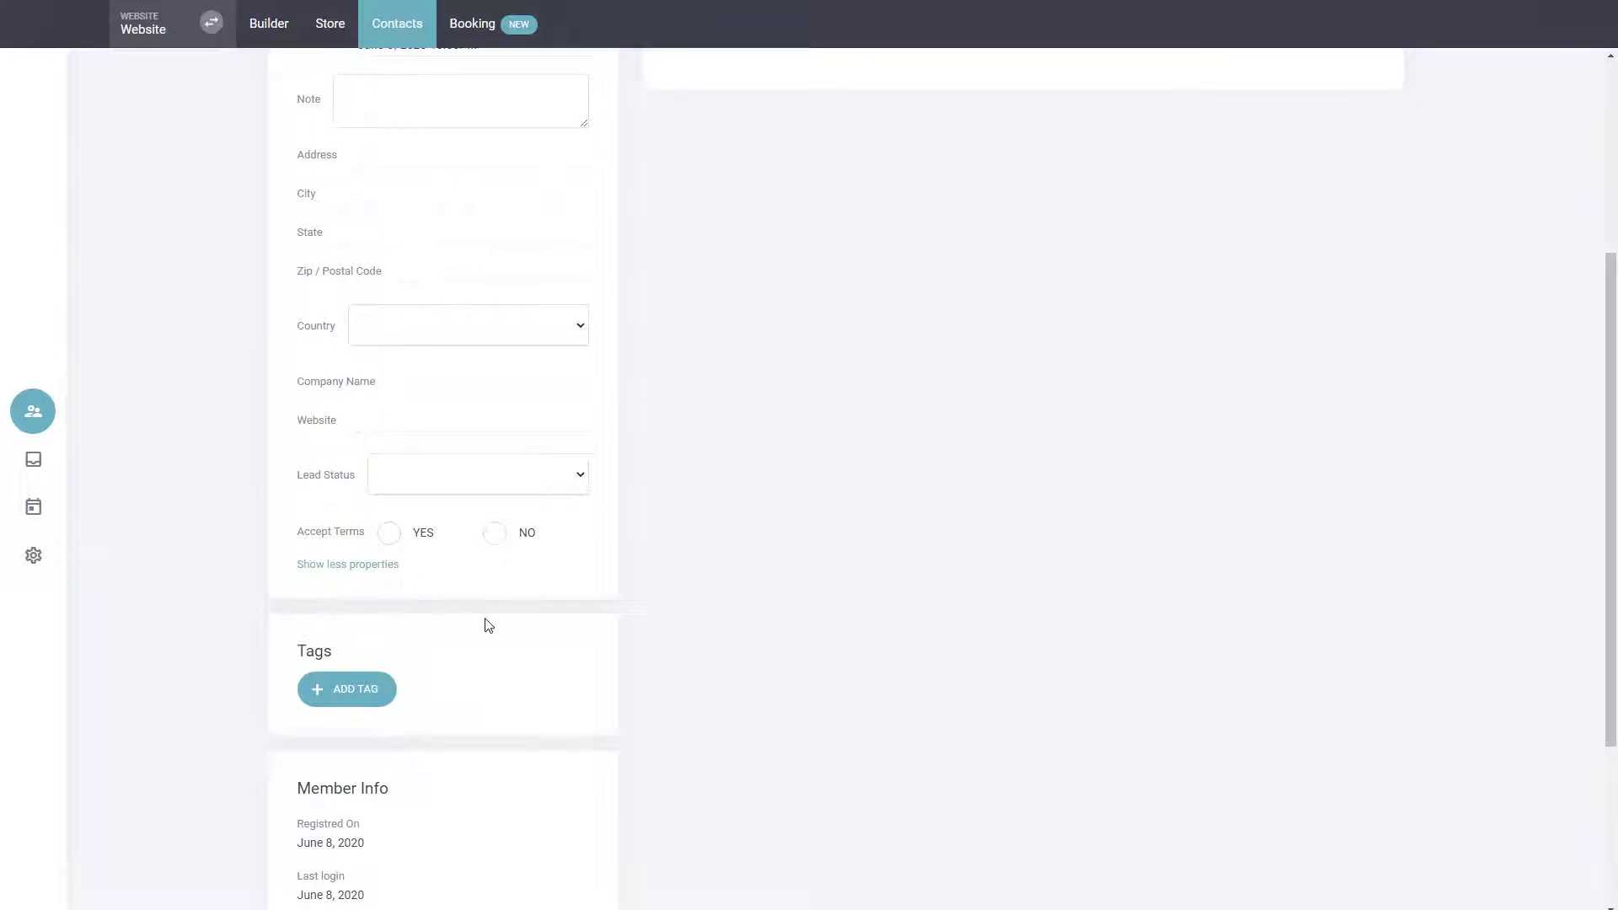
scroll(489, 624, "up", 4)
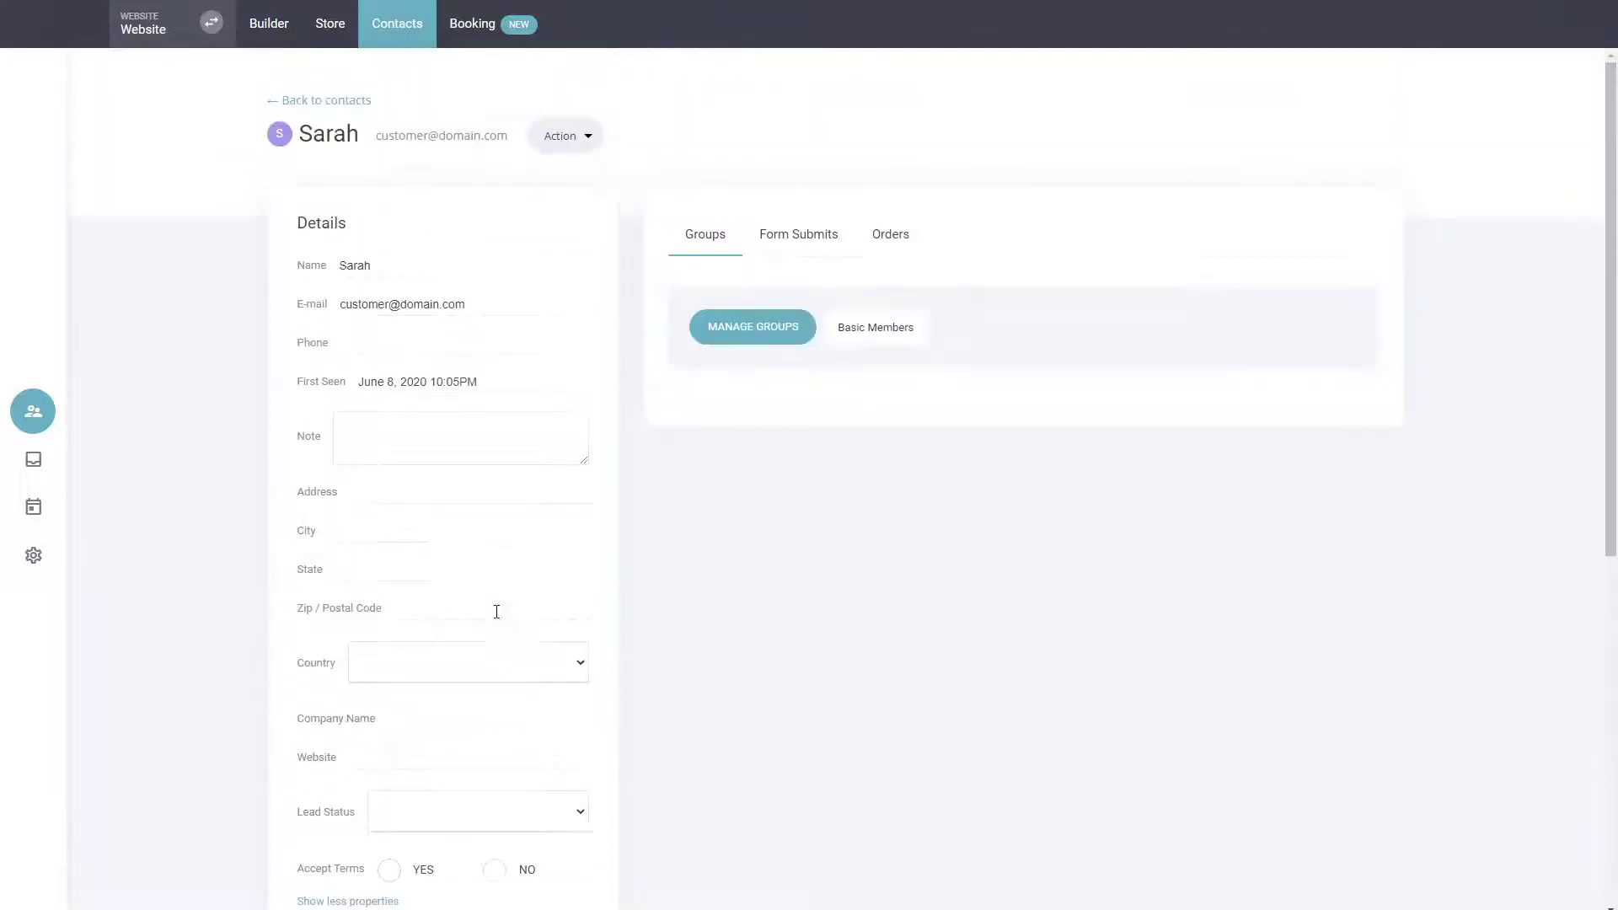
Return to the contact list and check which columns are available for display.
left_click(335, 102)
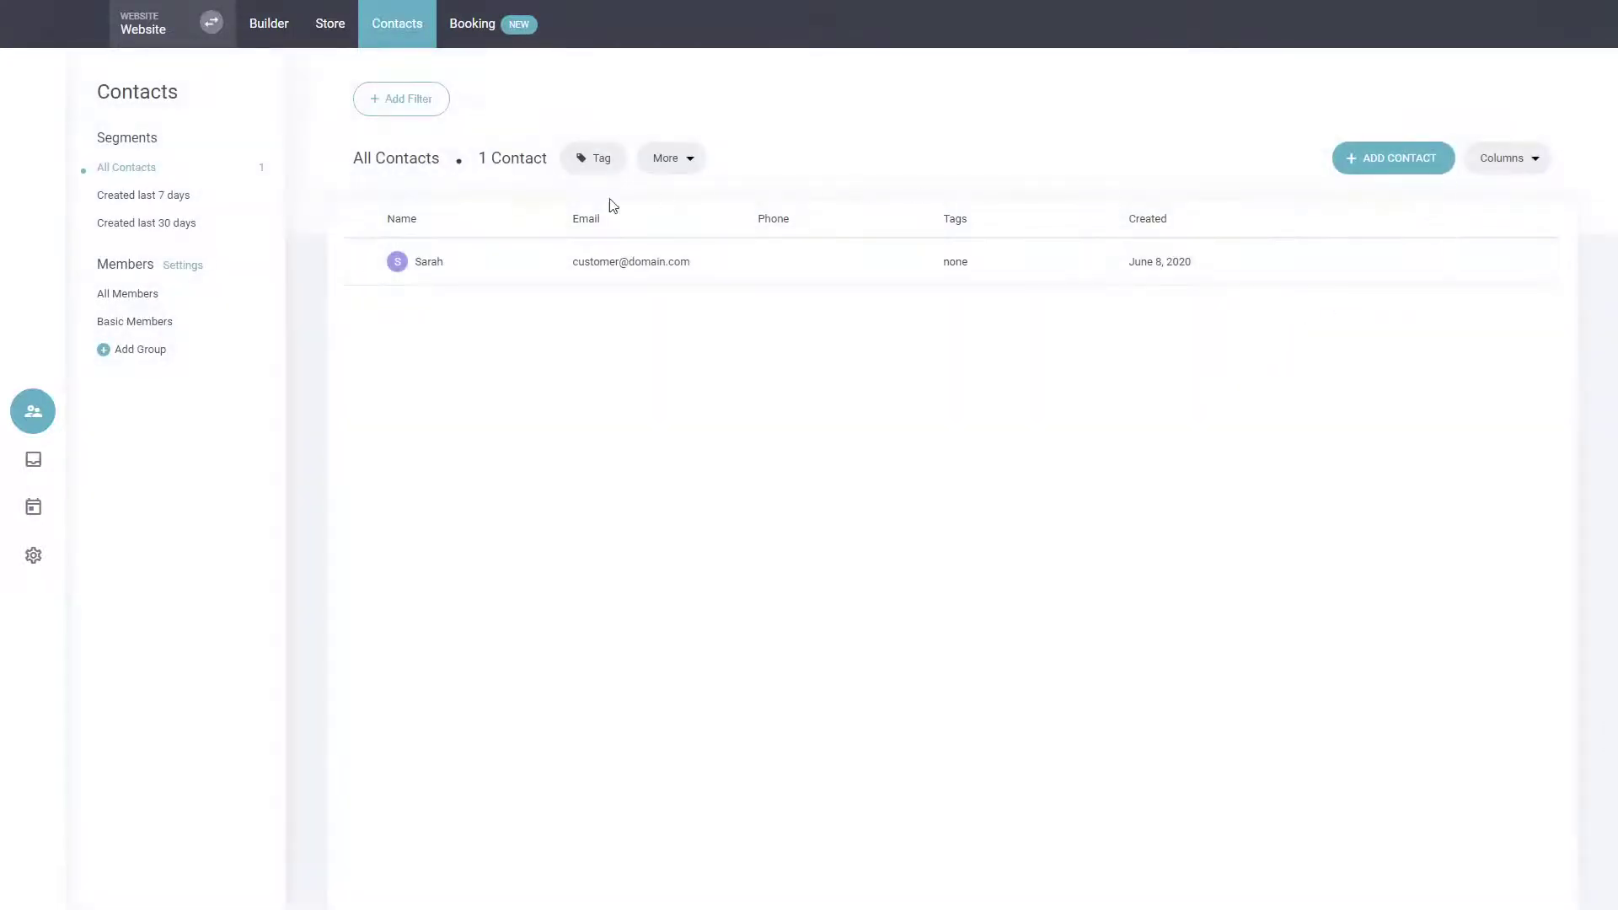
left_click(1522, 168)
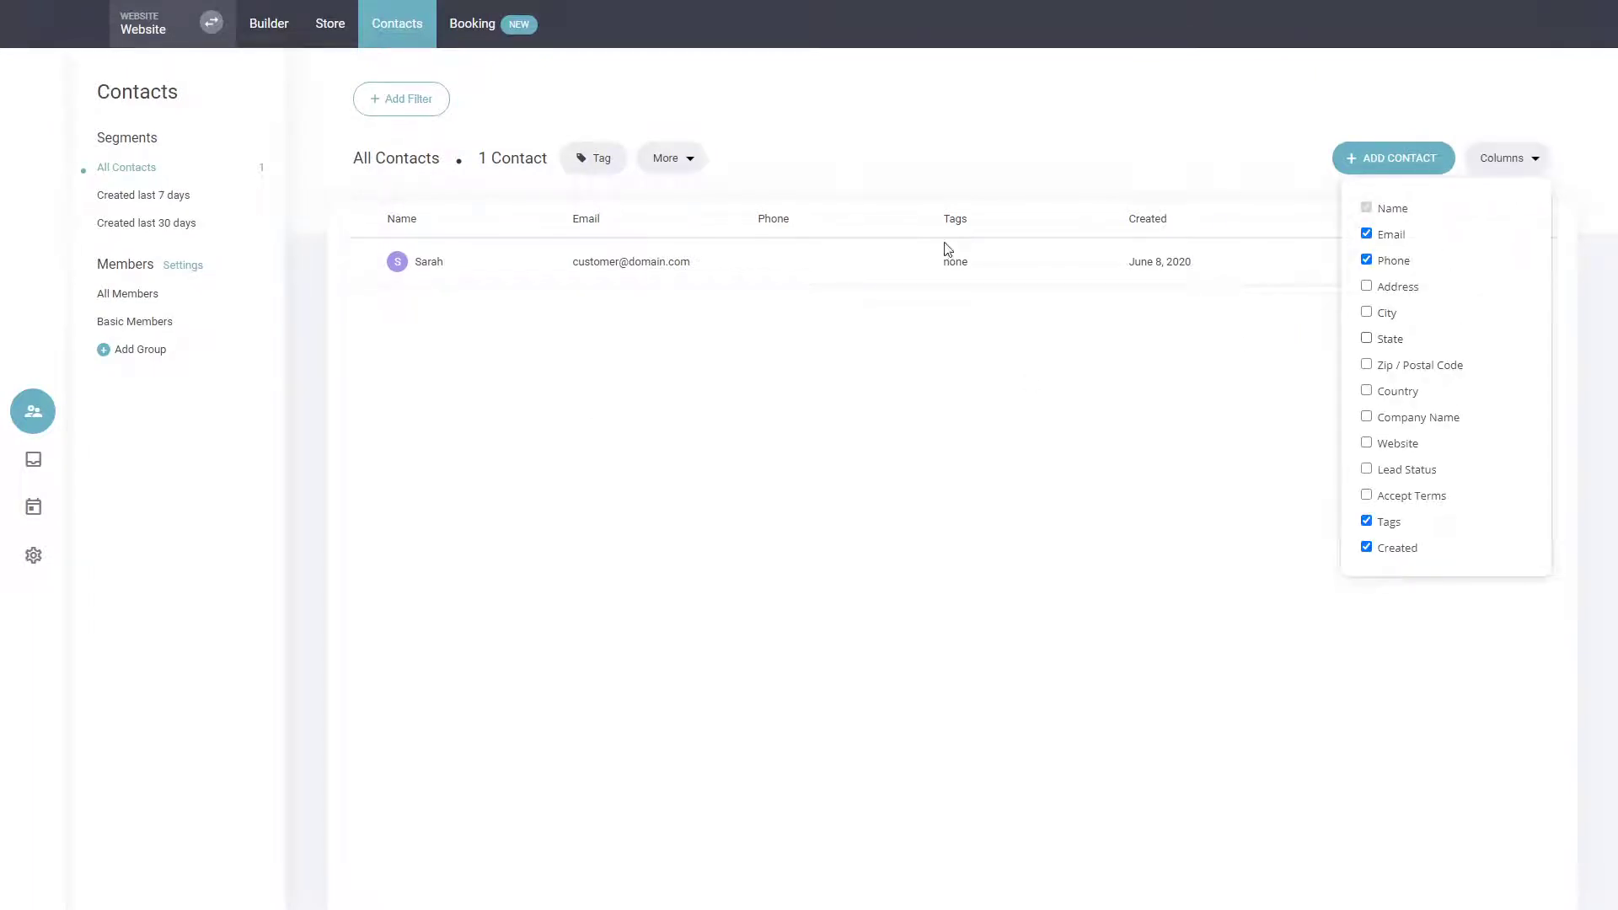
left_click(636, 460)
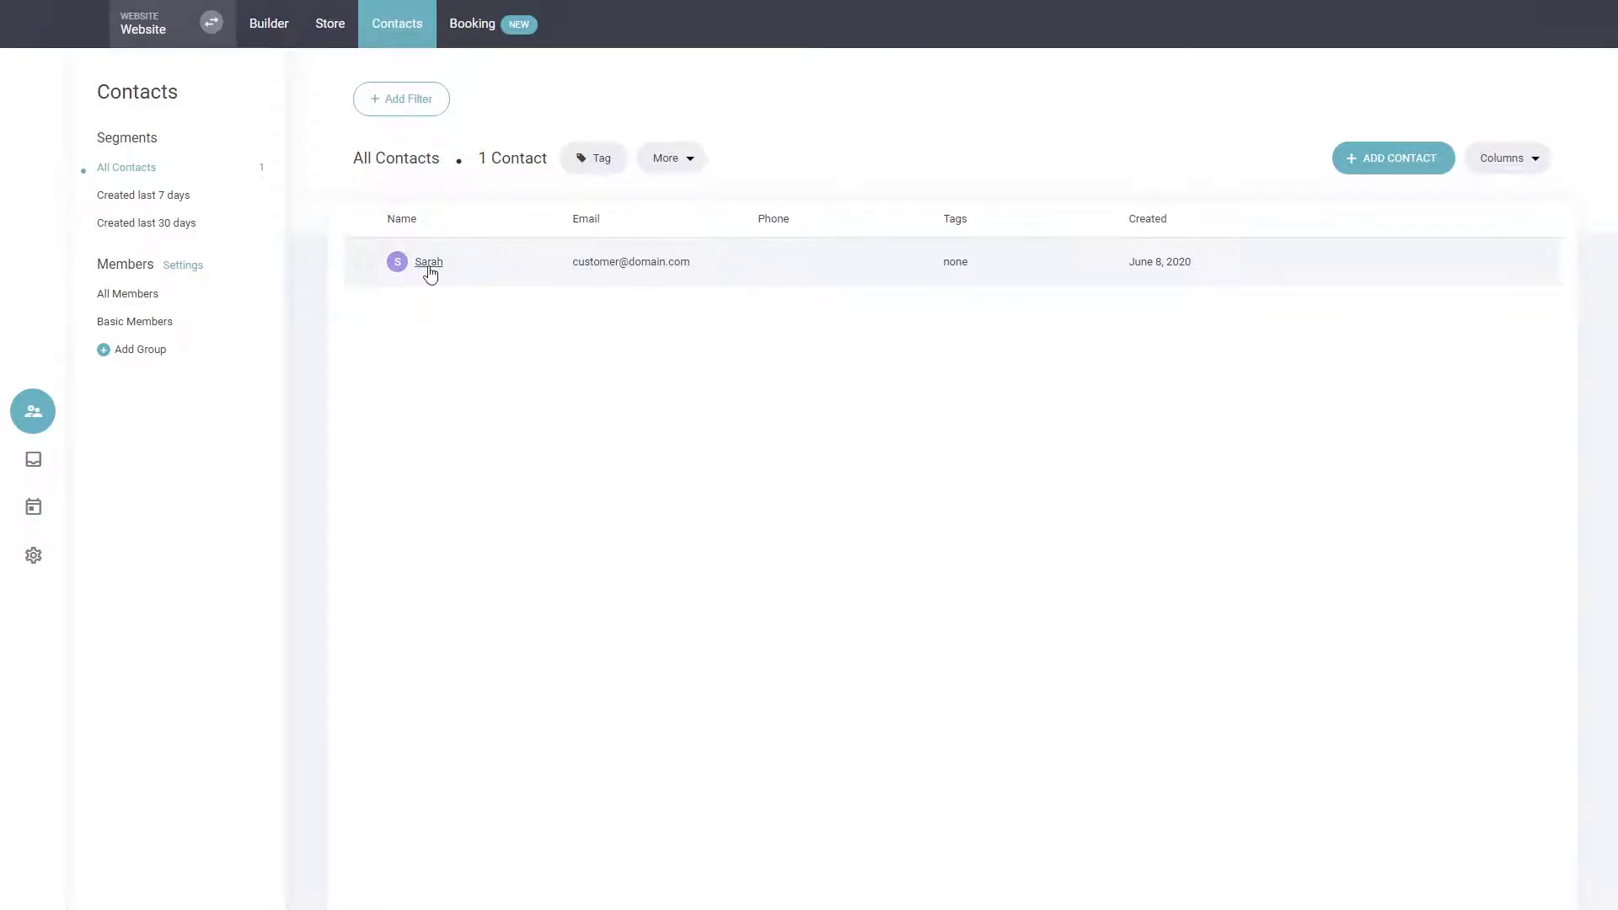
Inspect the Lead Status property's field type and list values in the customer property settings, then return to the property list.
left_click(33, 554)
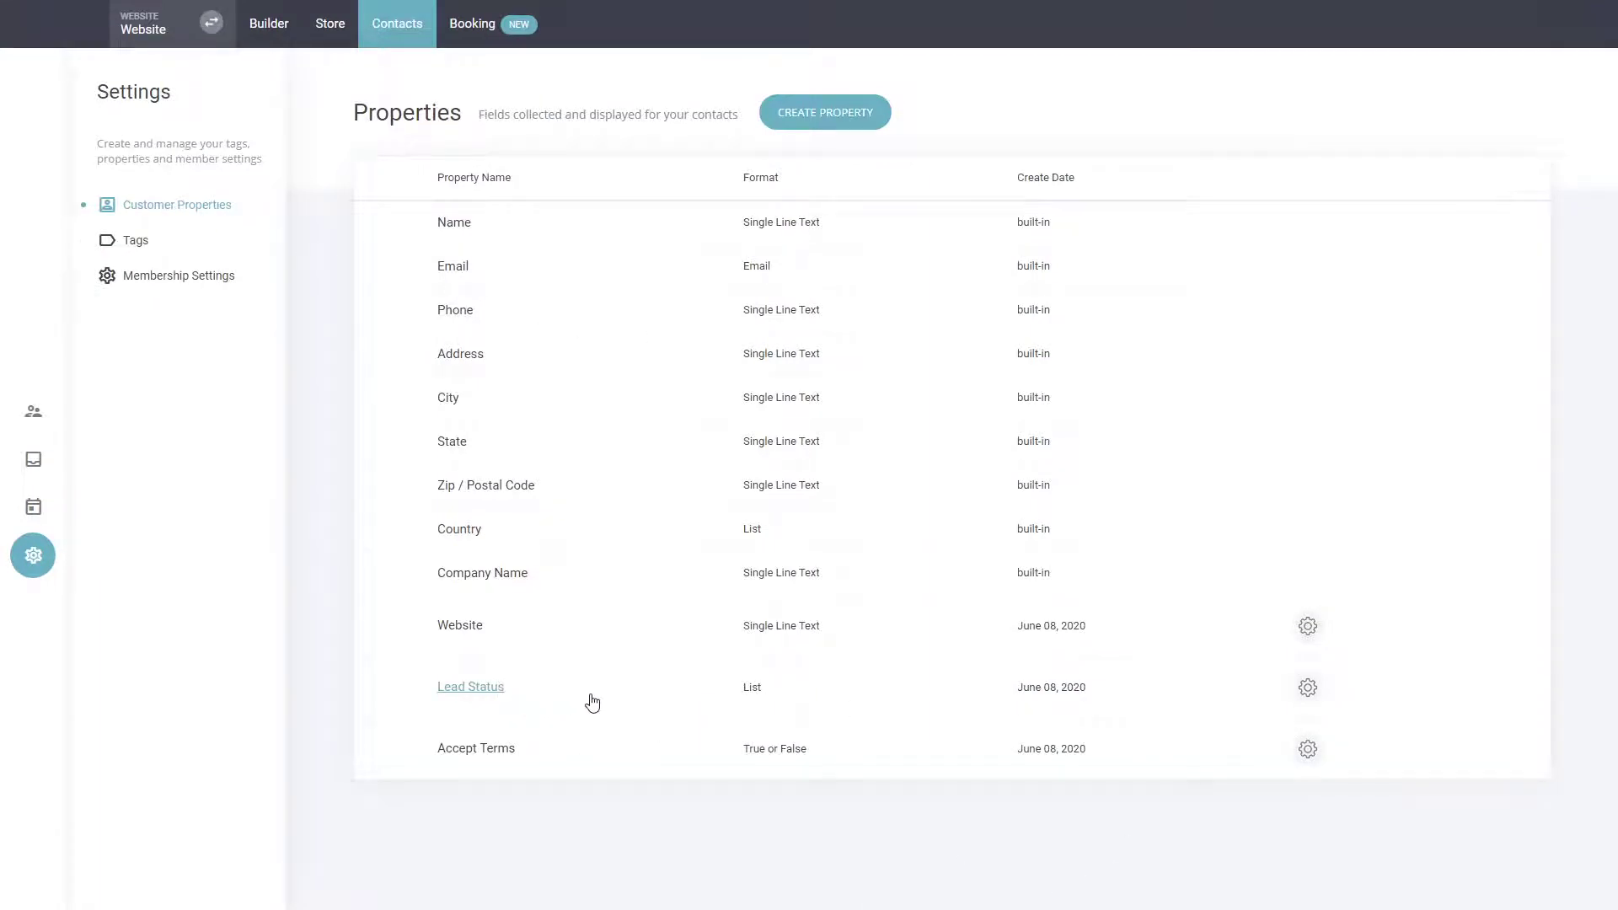
left_click(1307, 686)
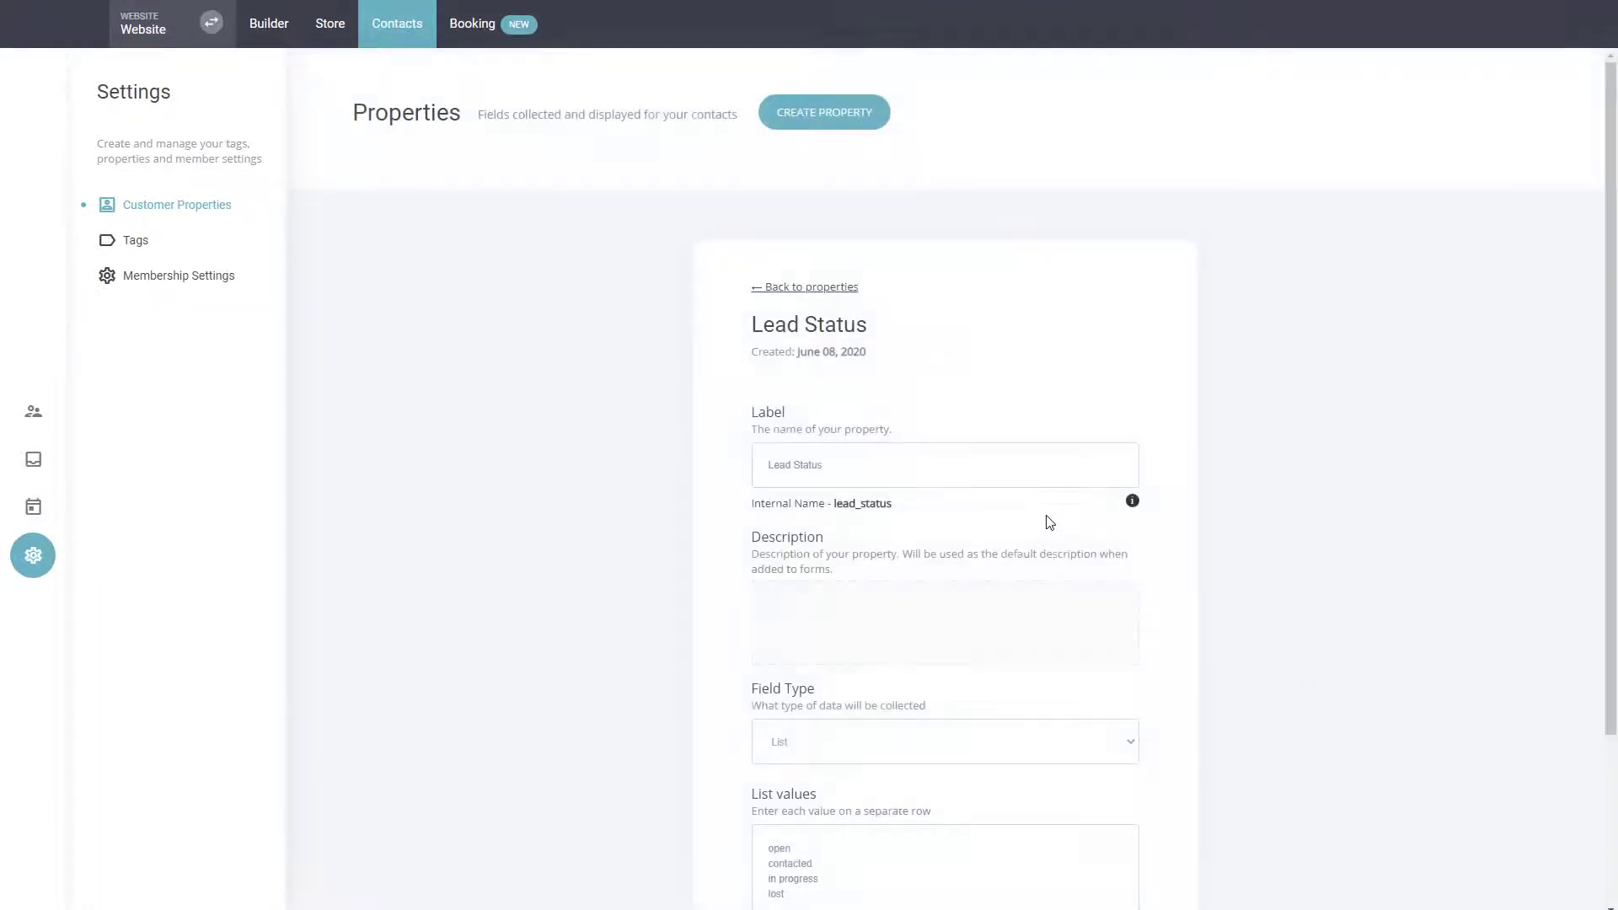
scroll(954, 673, "down", 2)
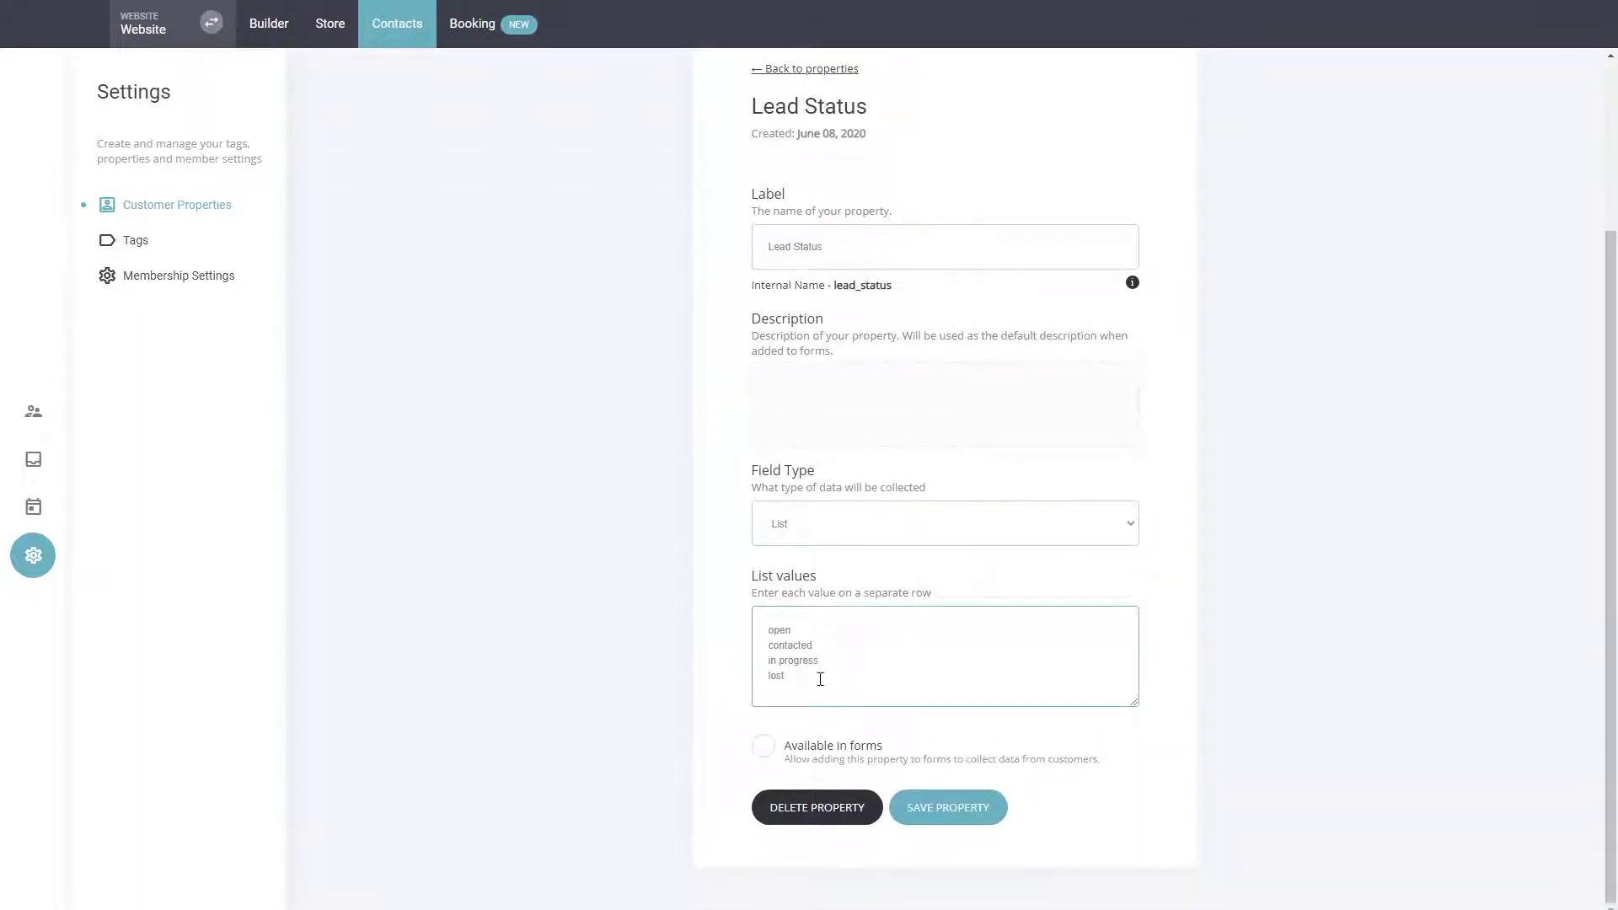
left_click_drag(820, 680, 664, 592)
scroll(820, 408, "up", 3)
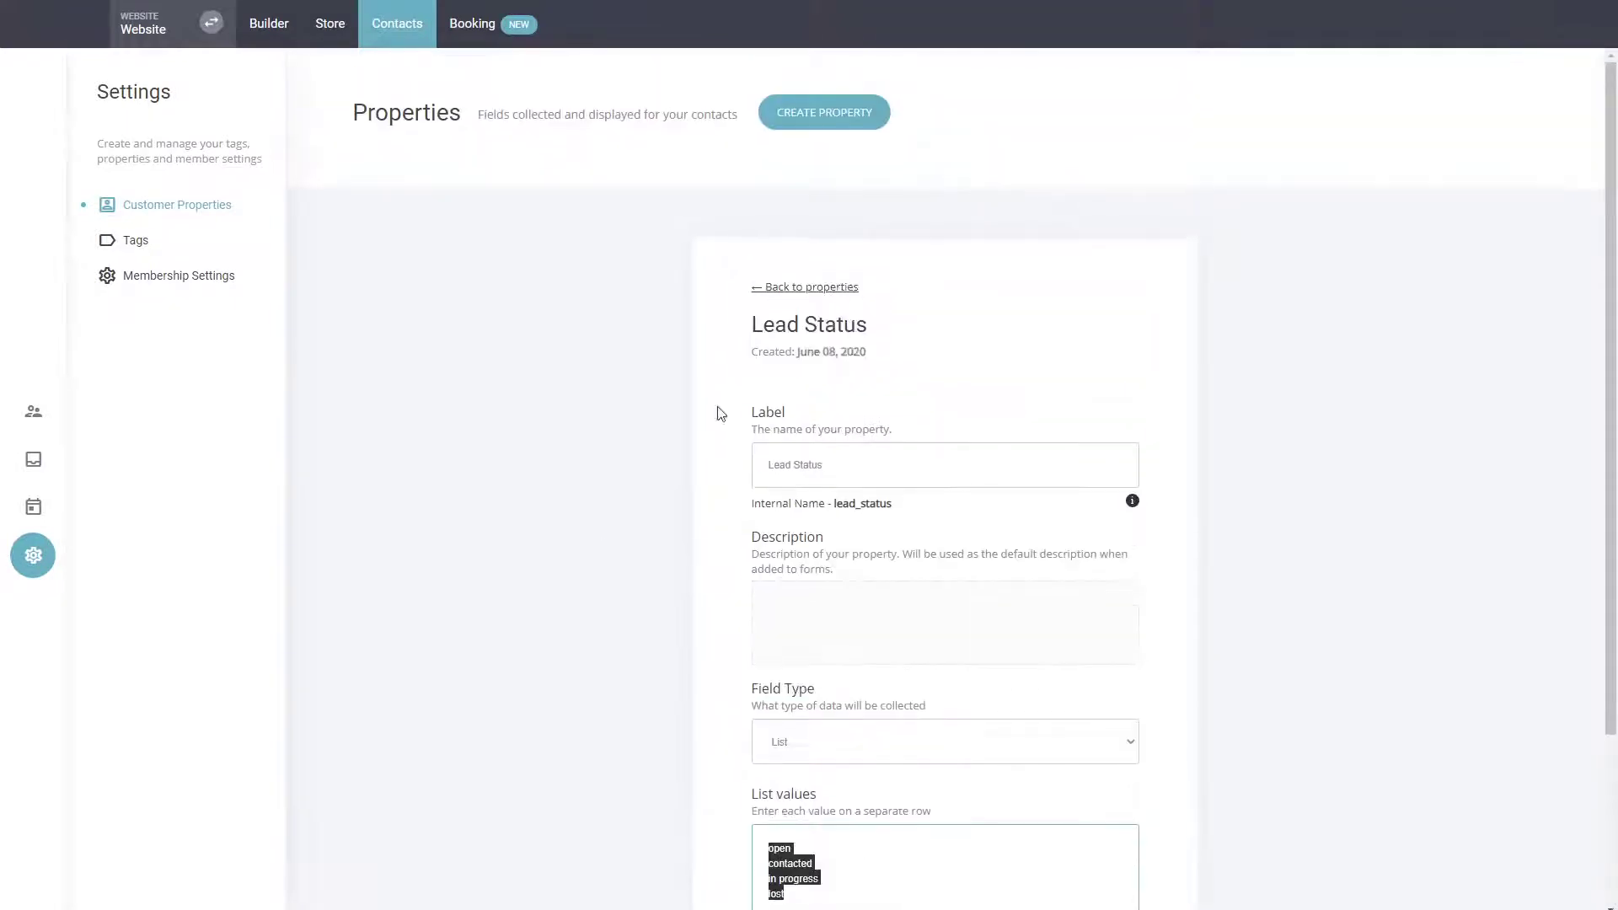
left_click(826, 287)
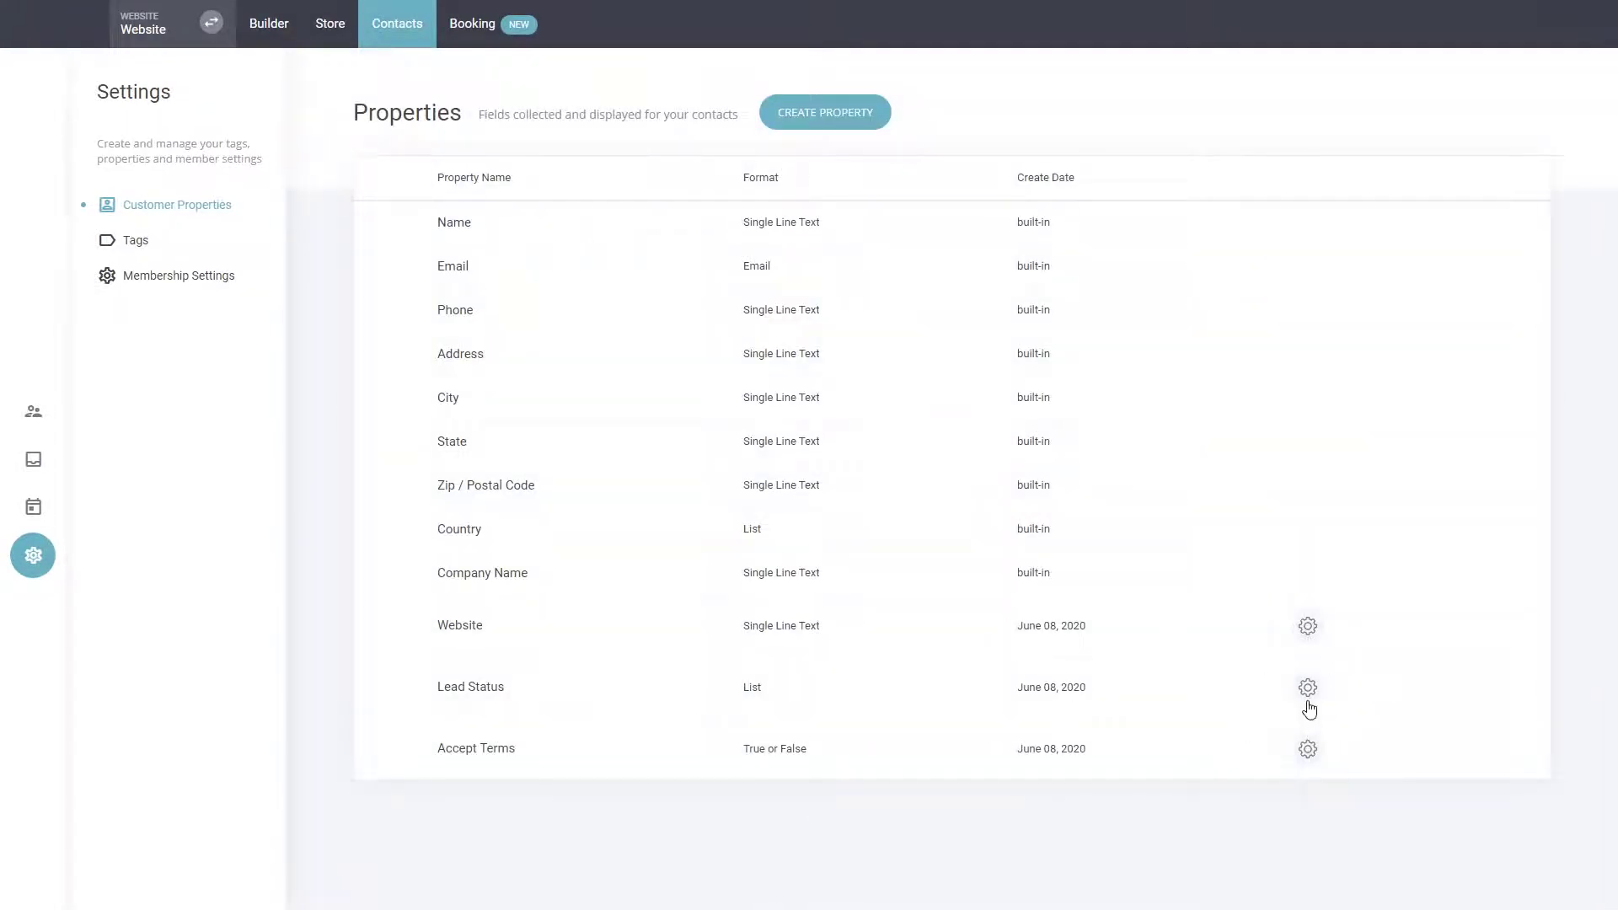
Start a new customer property and label it Age.
left_click(855, 120)
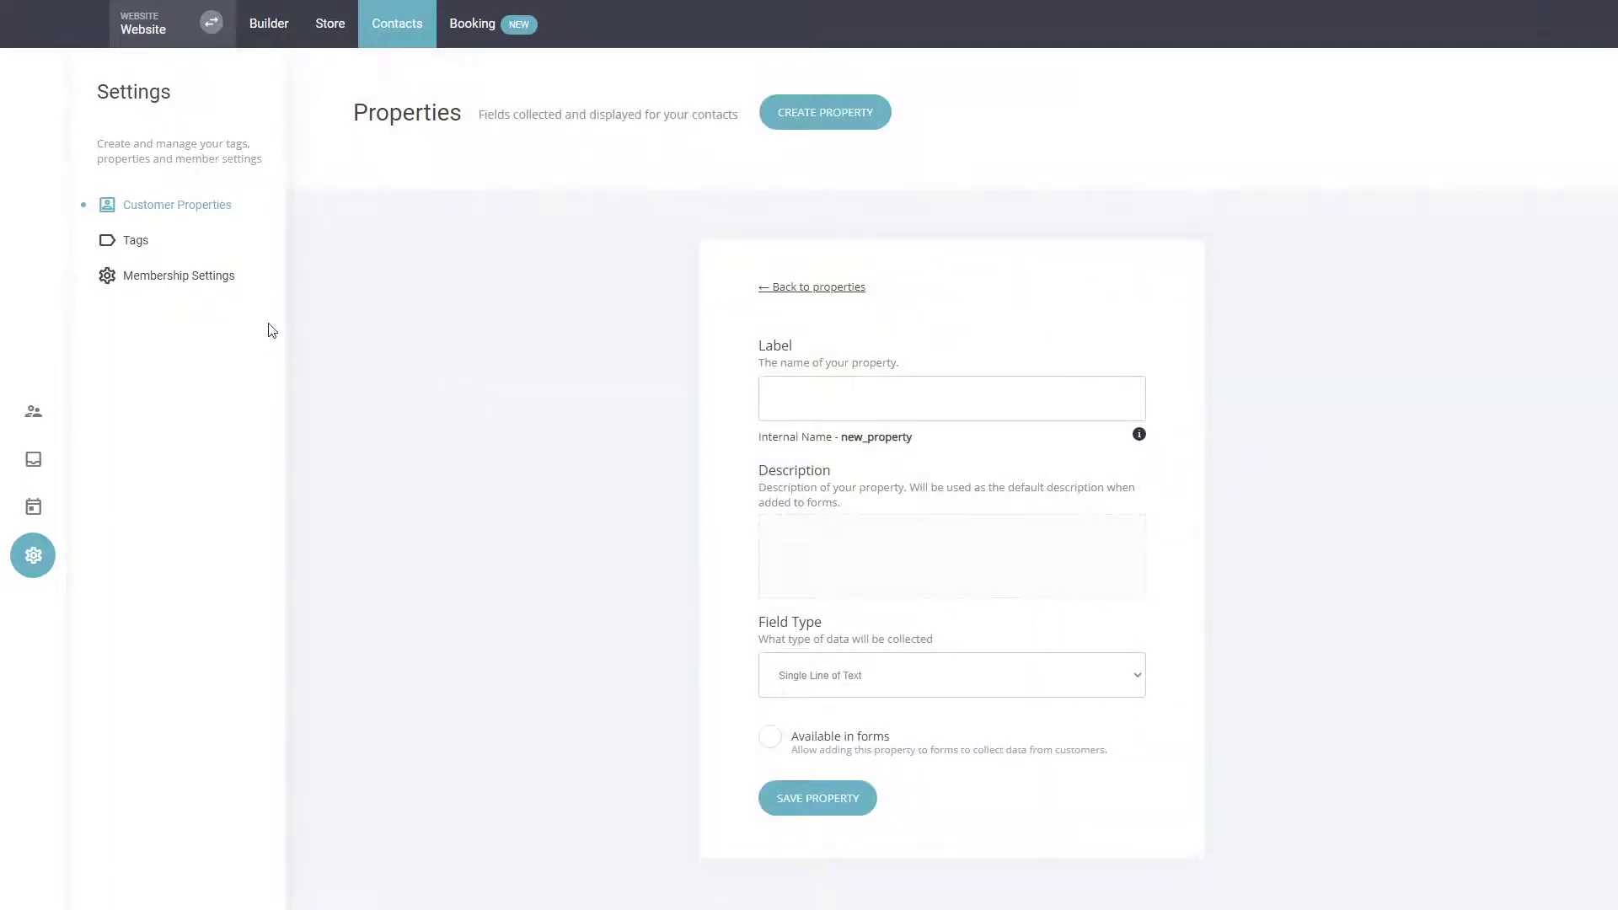
left_click(199, 208)
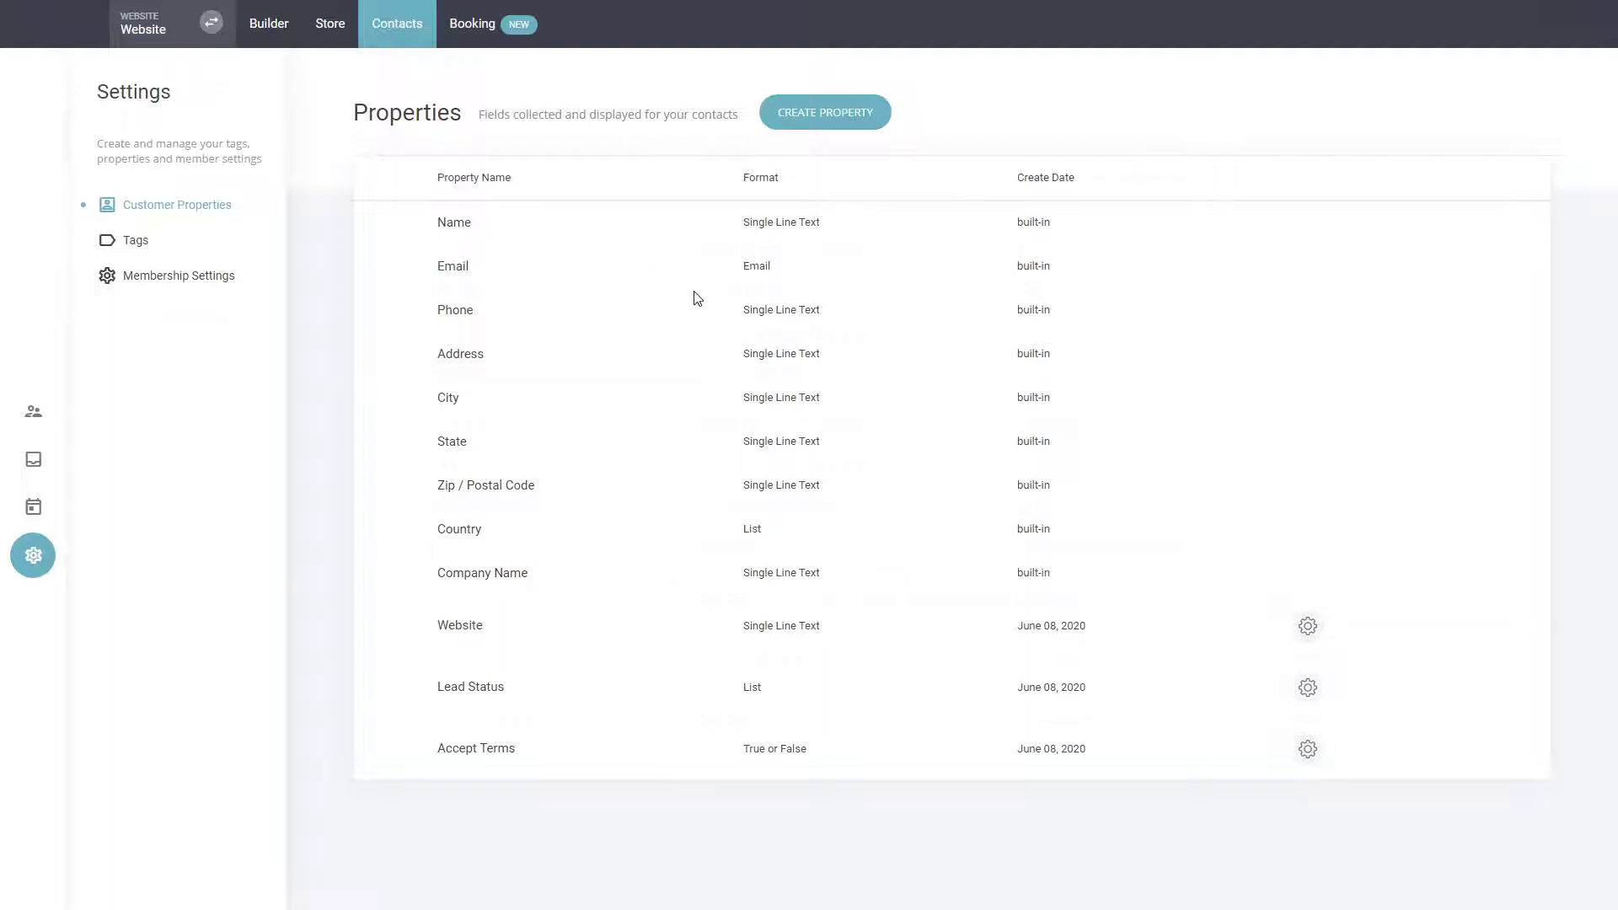
left_click(832, 115)
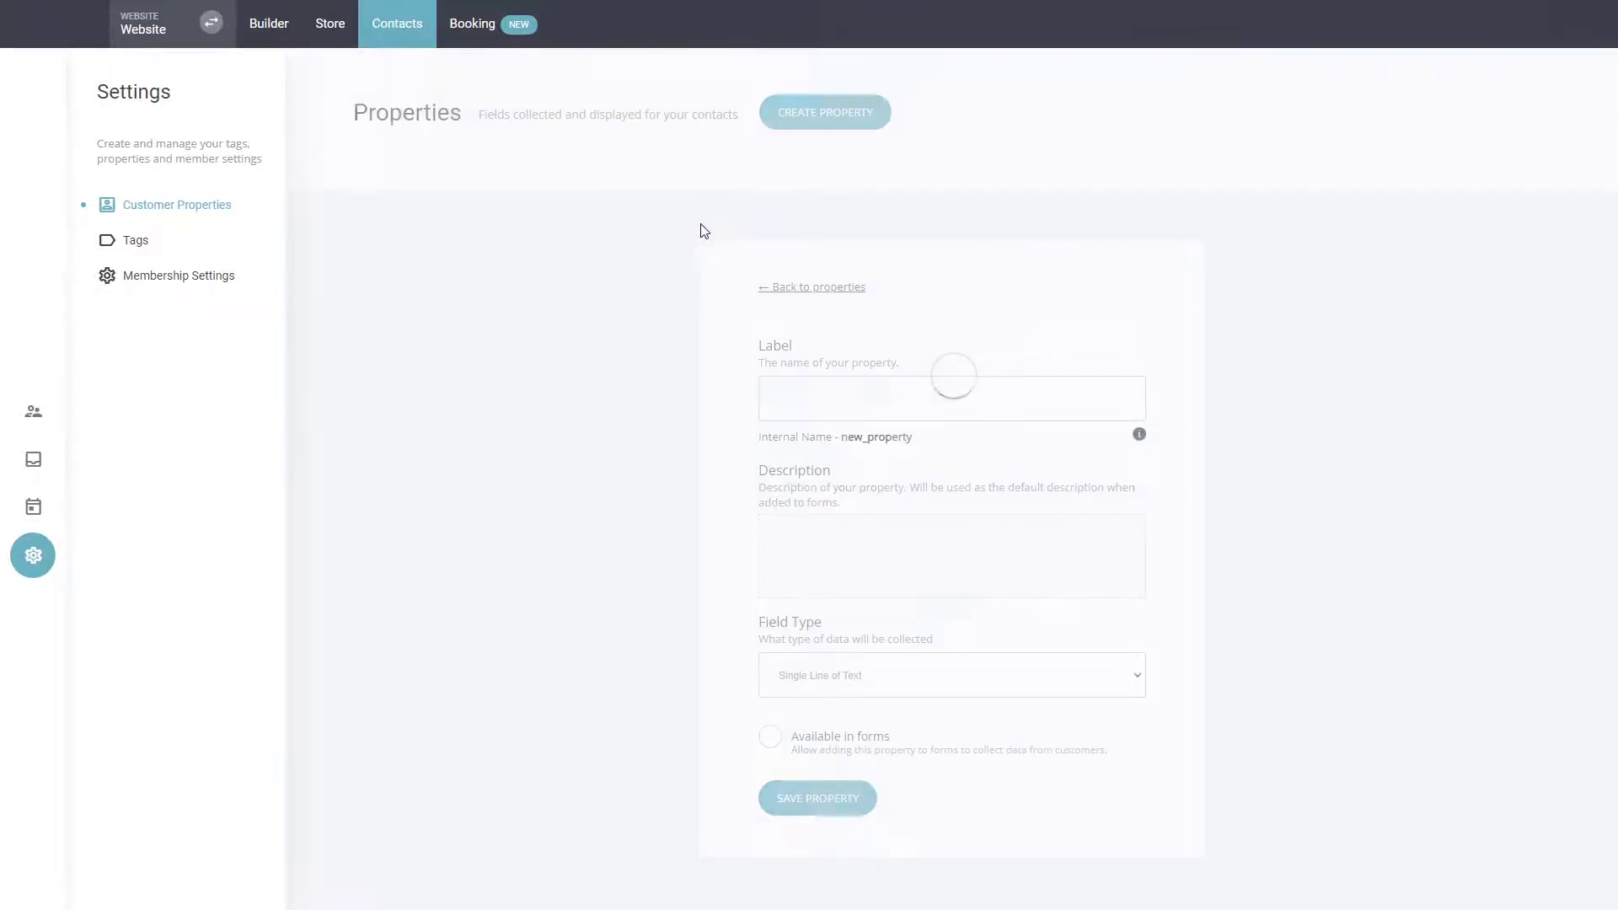
left_click(806, 387)
type("Are")
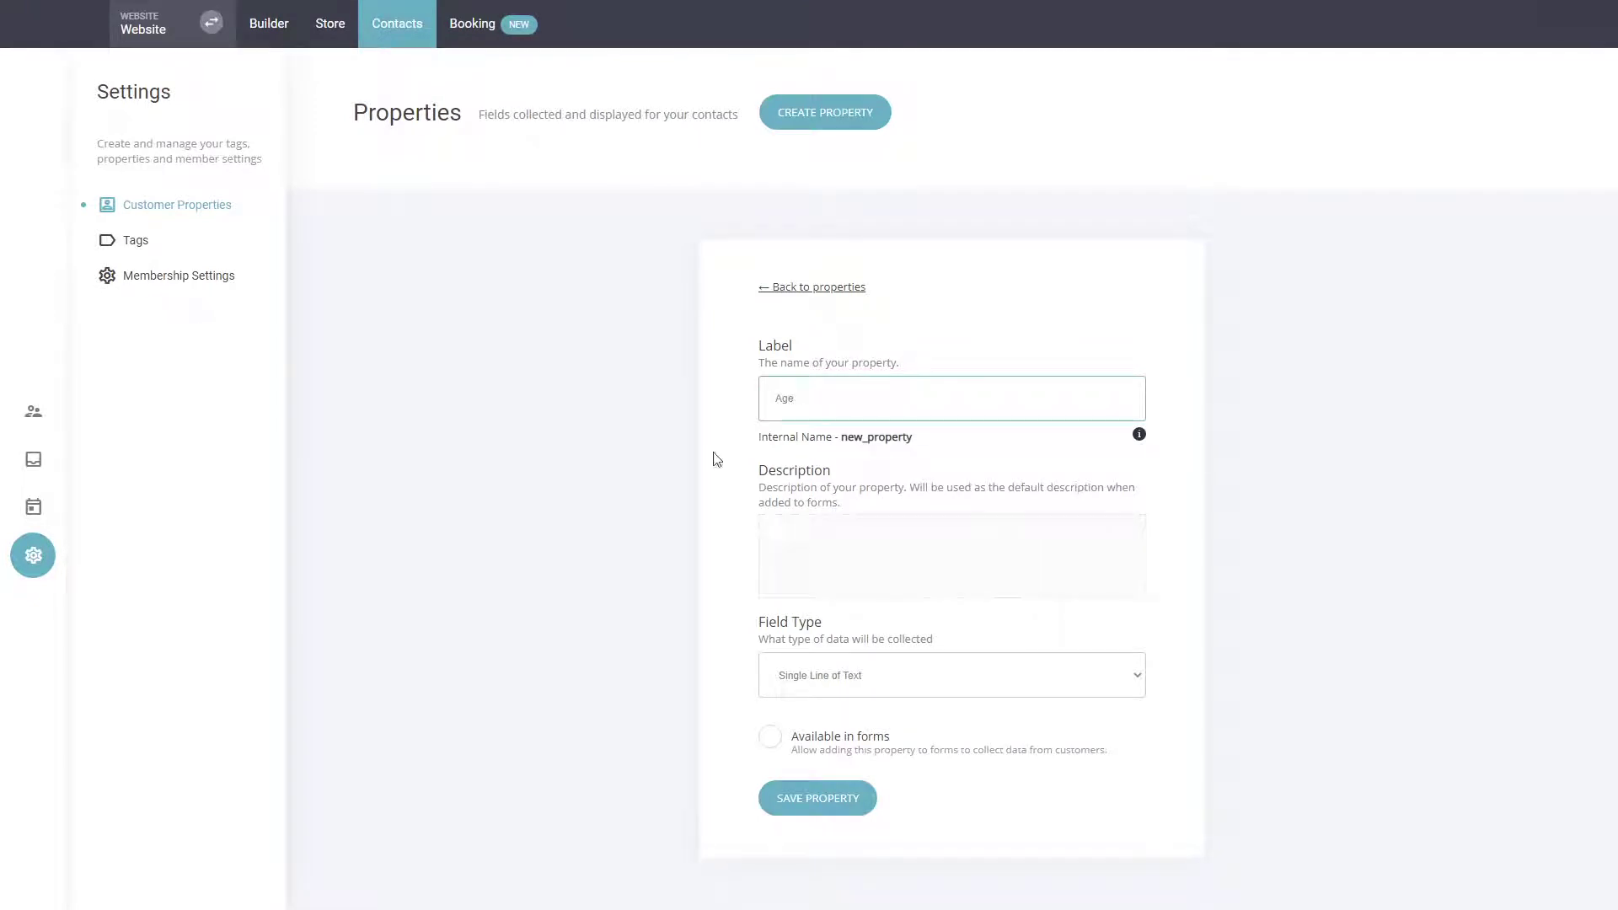
left_click(861, 542)
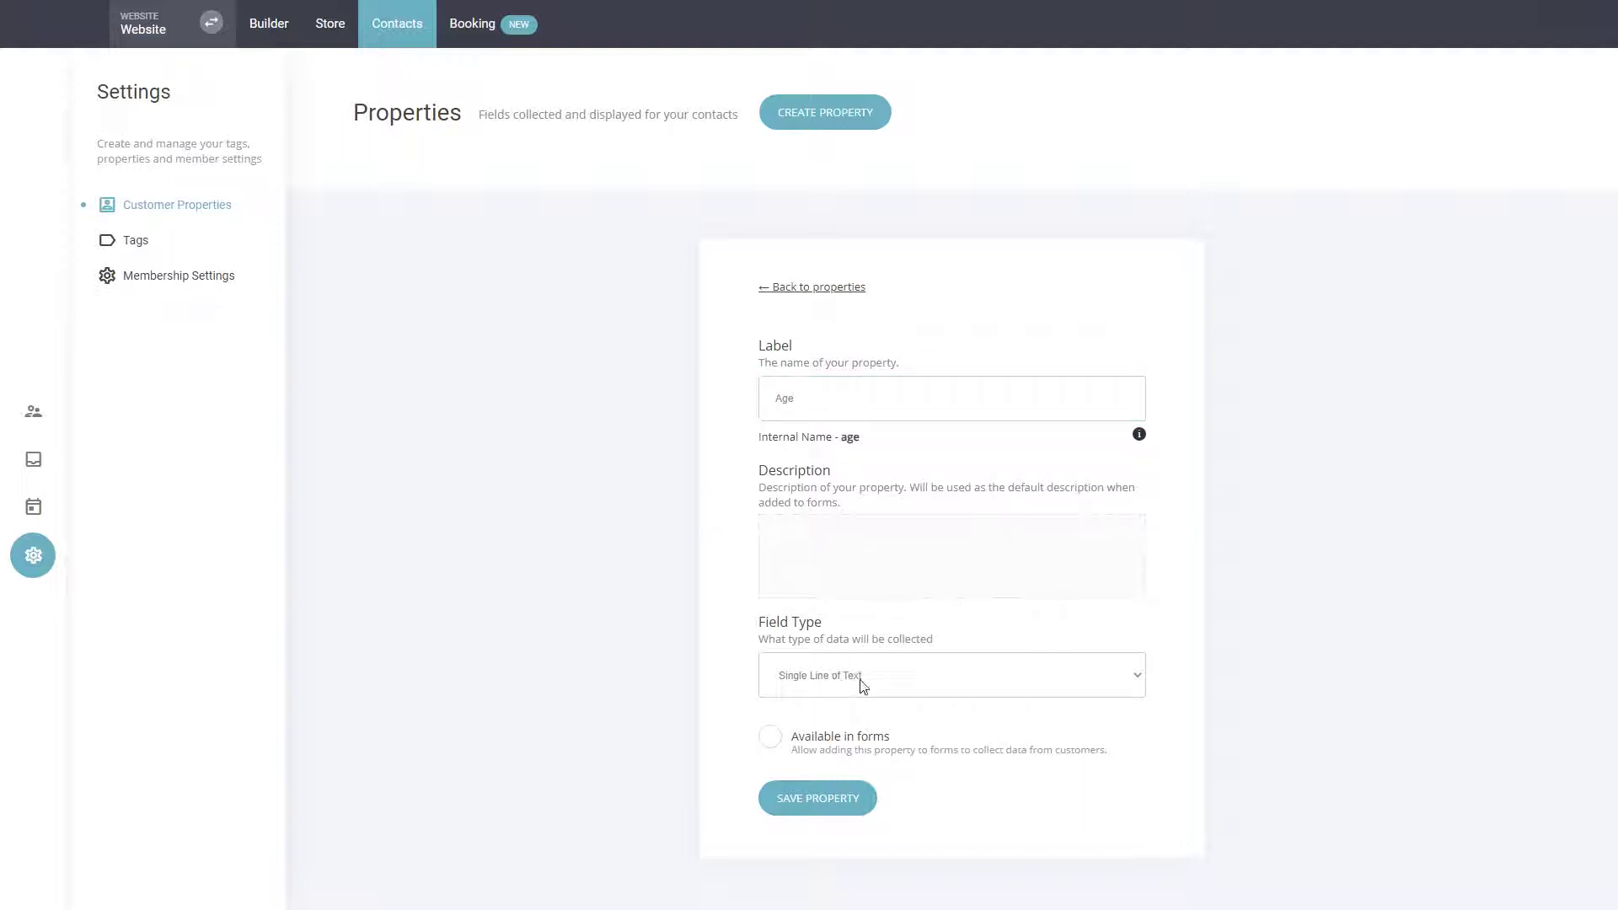
Set the Age property's field type to Number, make it available in forms, and save the property.
left_click(814, 736)
left_click(791, 767)
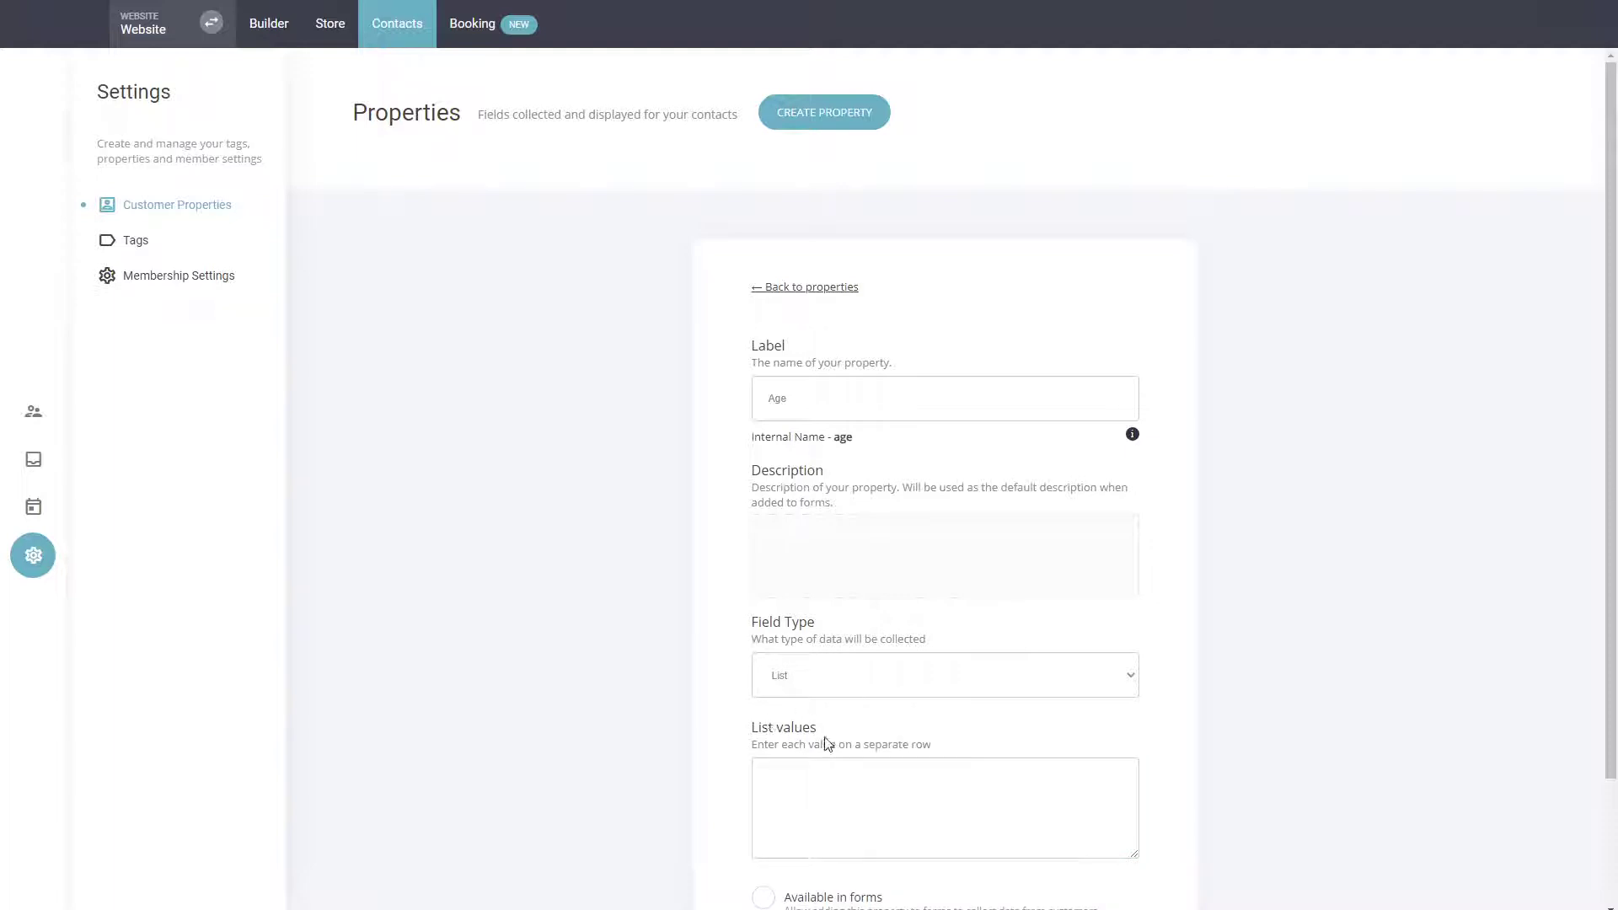
key("Up")
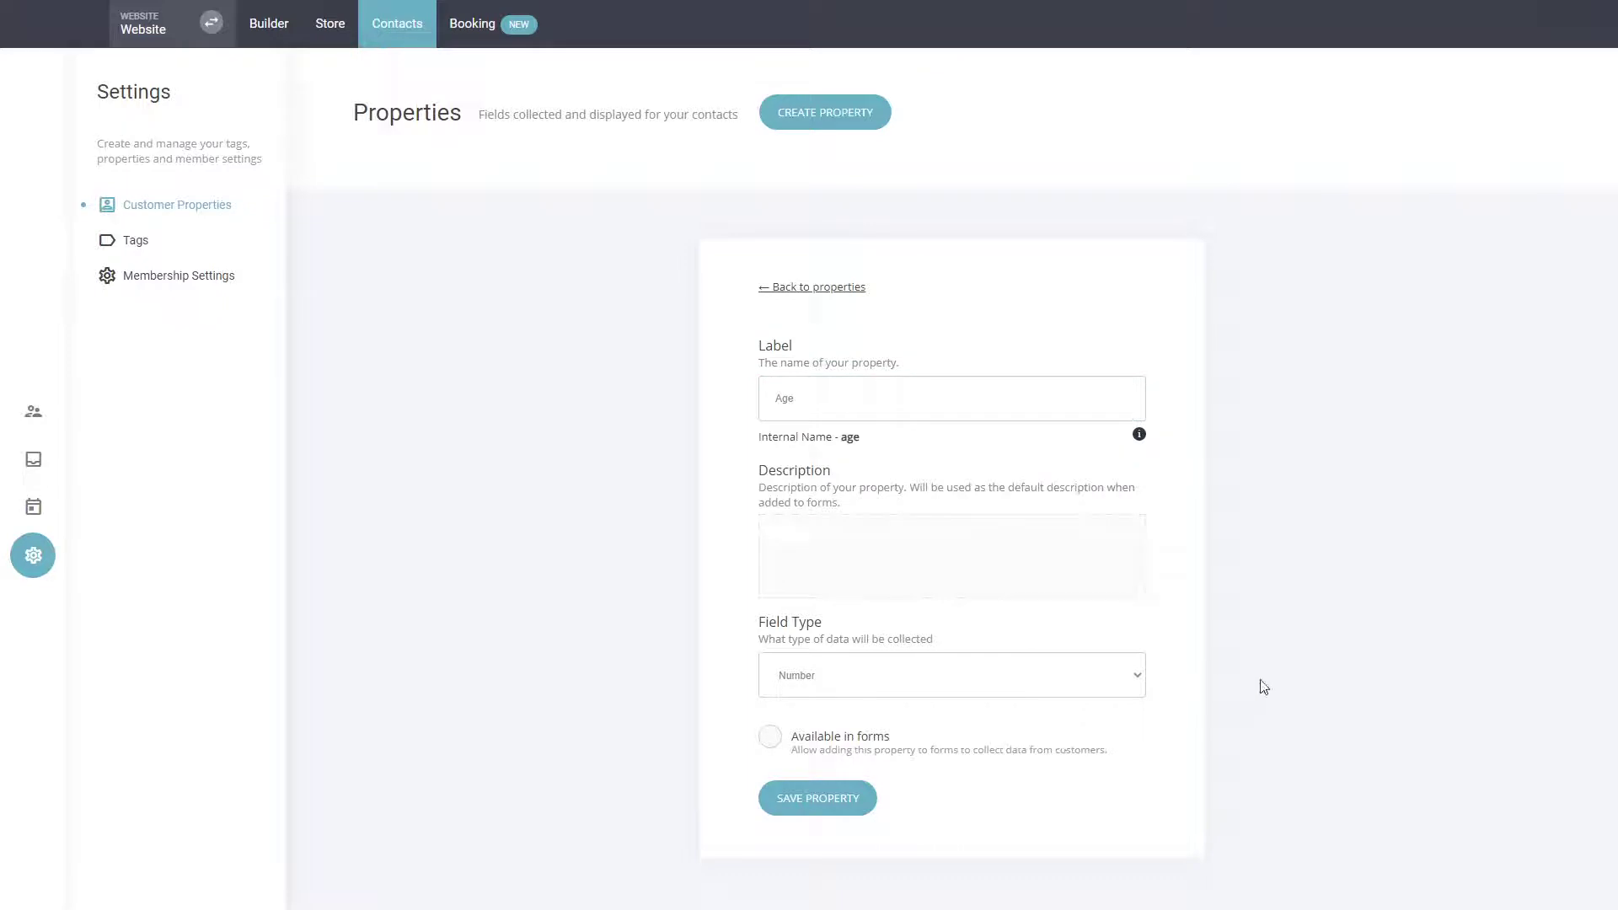
left_click(842, 746)
left_click(833, 792)
left_click(828, 805)
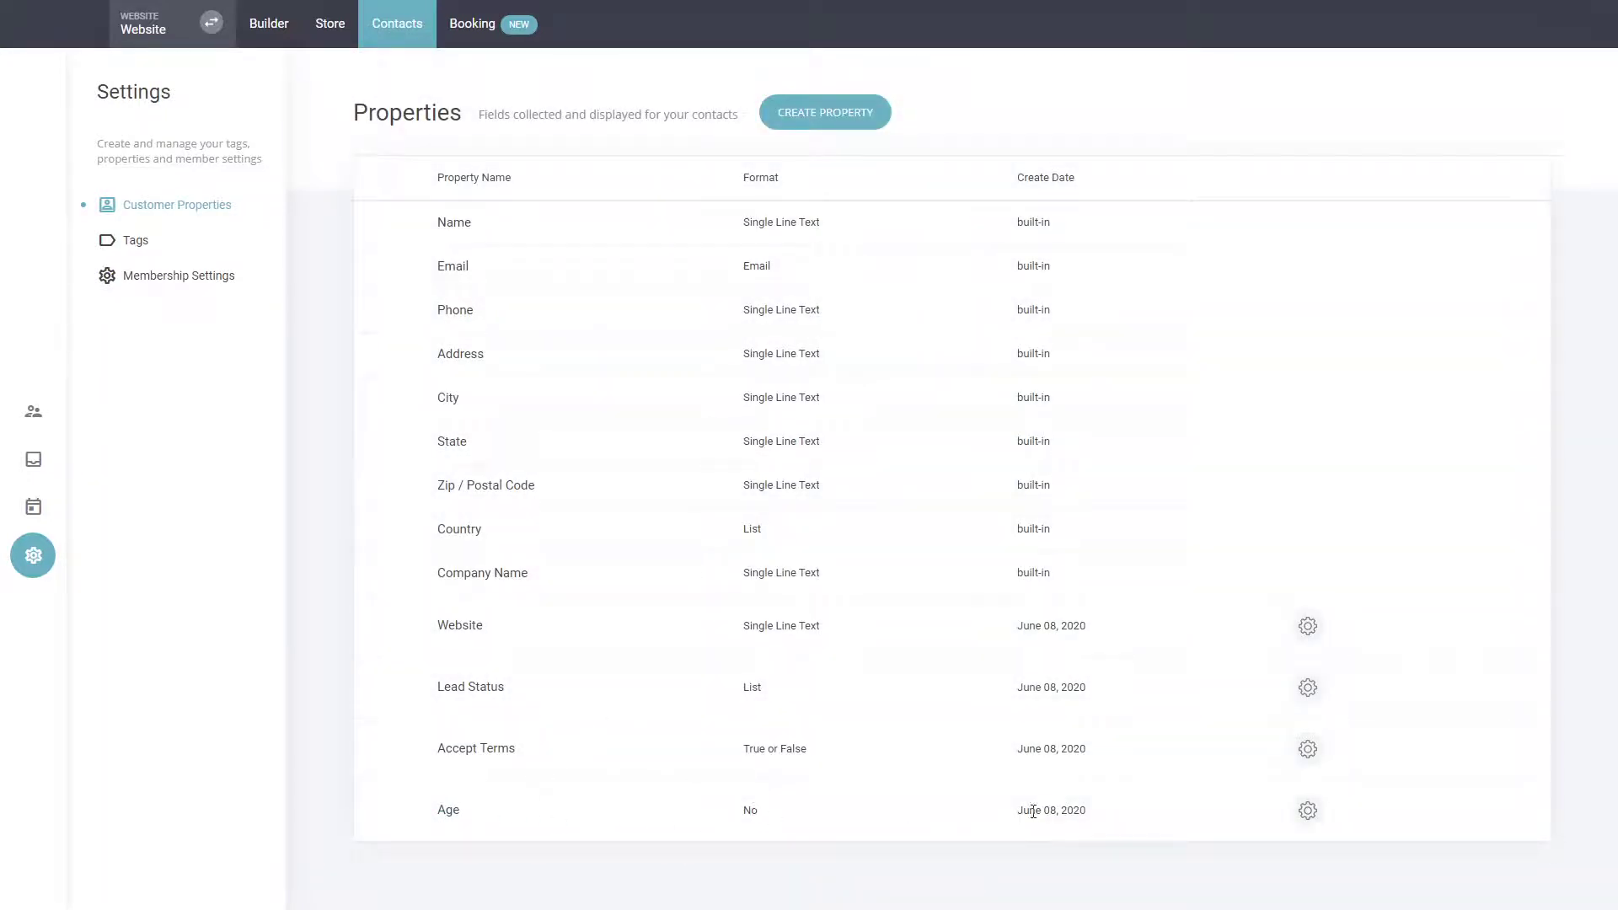
Check the Age property in the property list and among all properties in the contact's profile.
double_click(761, 815)
left_click(824, 831)
left_click(32, 412)
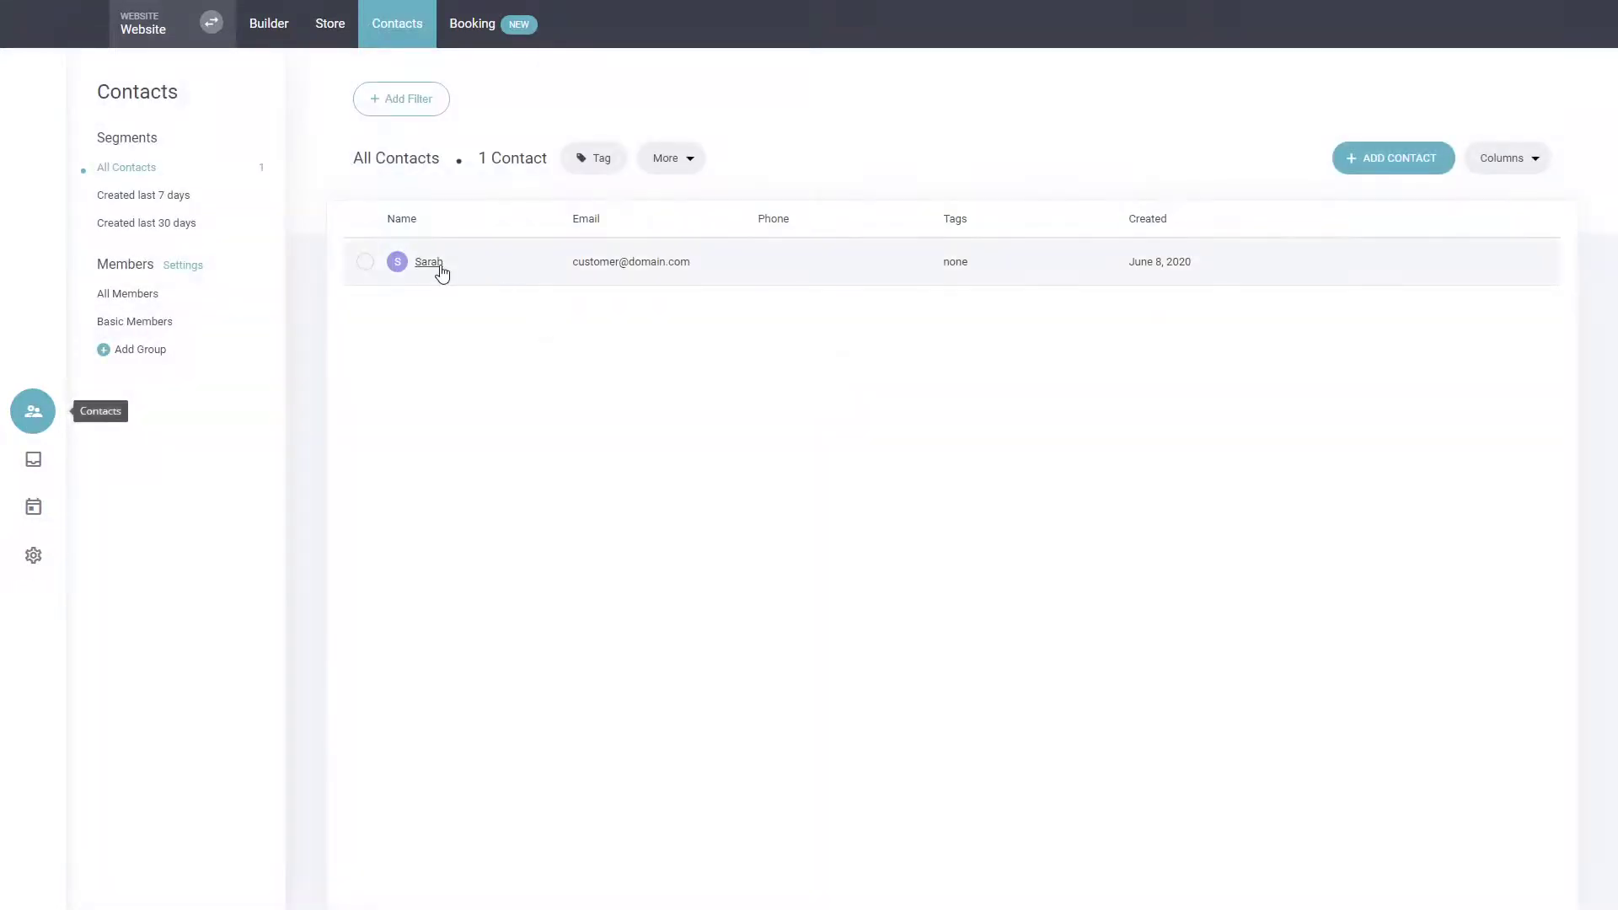
left_click(440, 268)
left_click(367, 484)
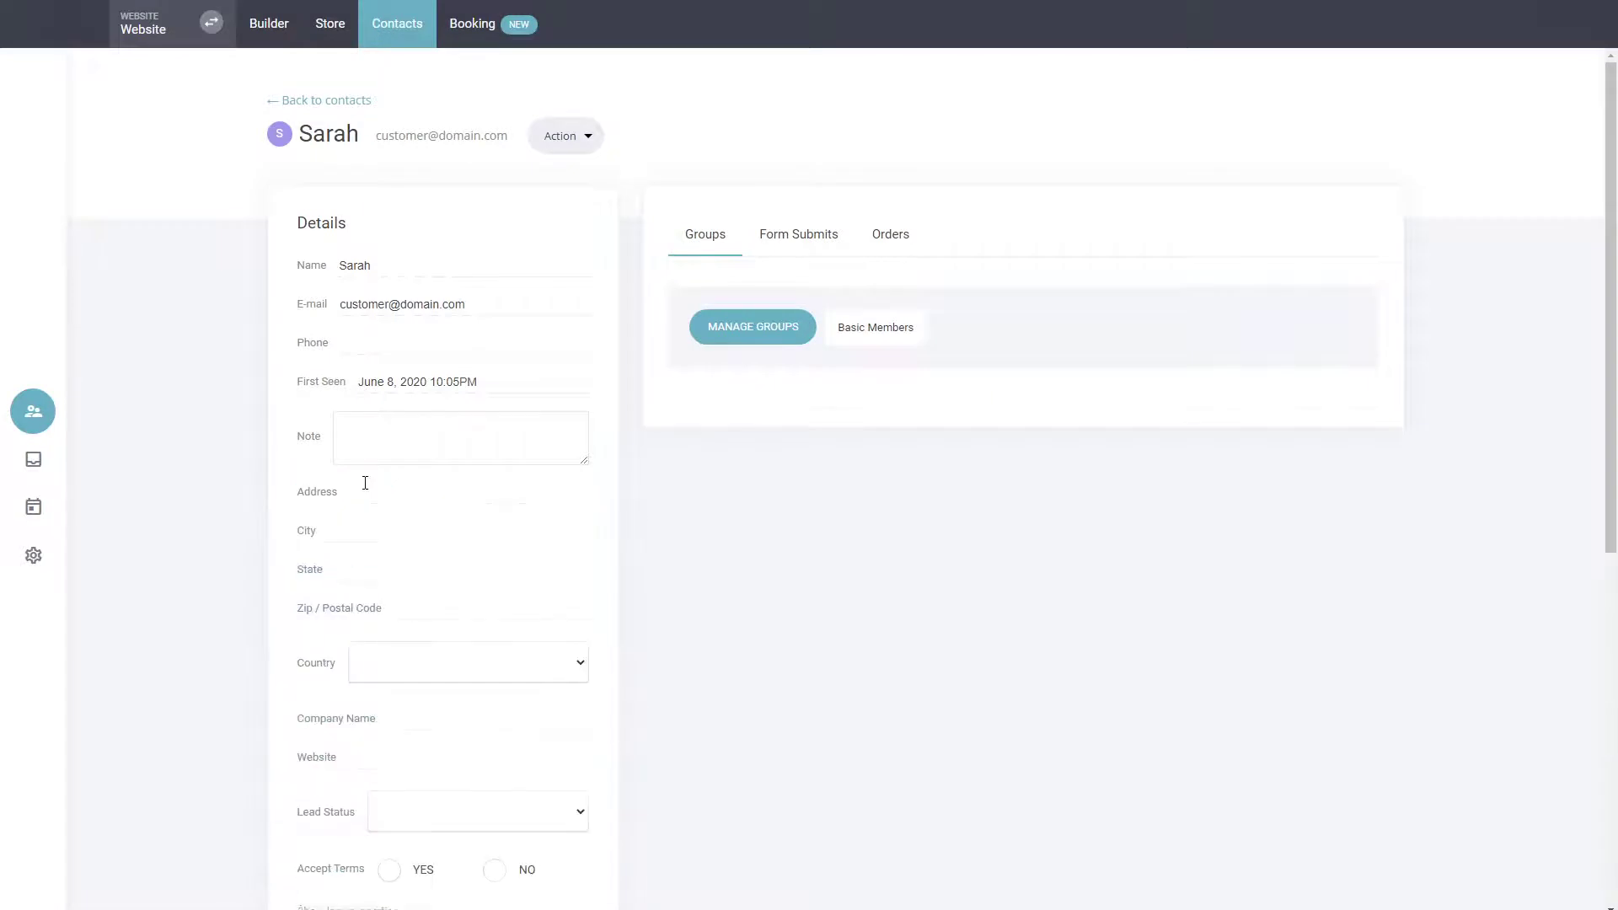
scroll(609, 418, "down", 3)
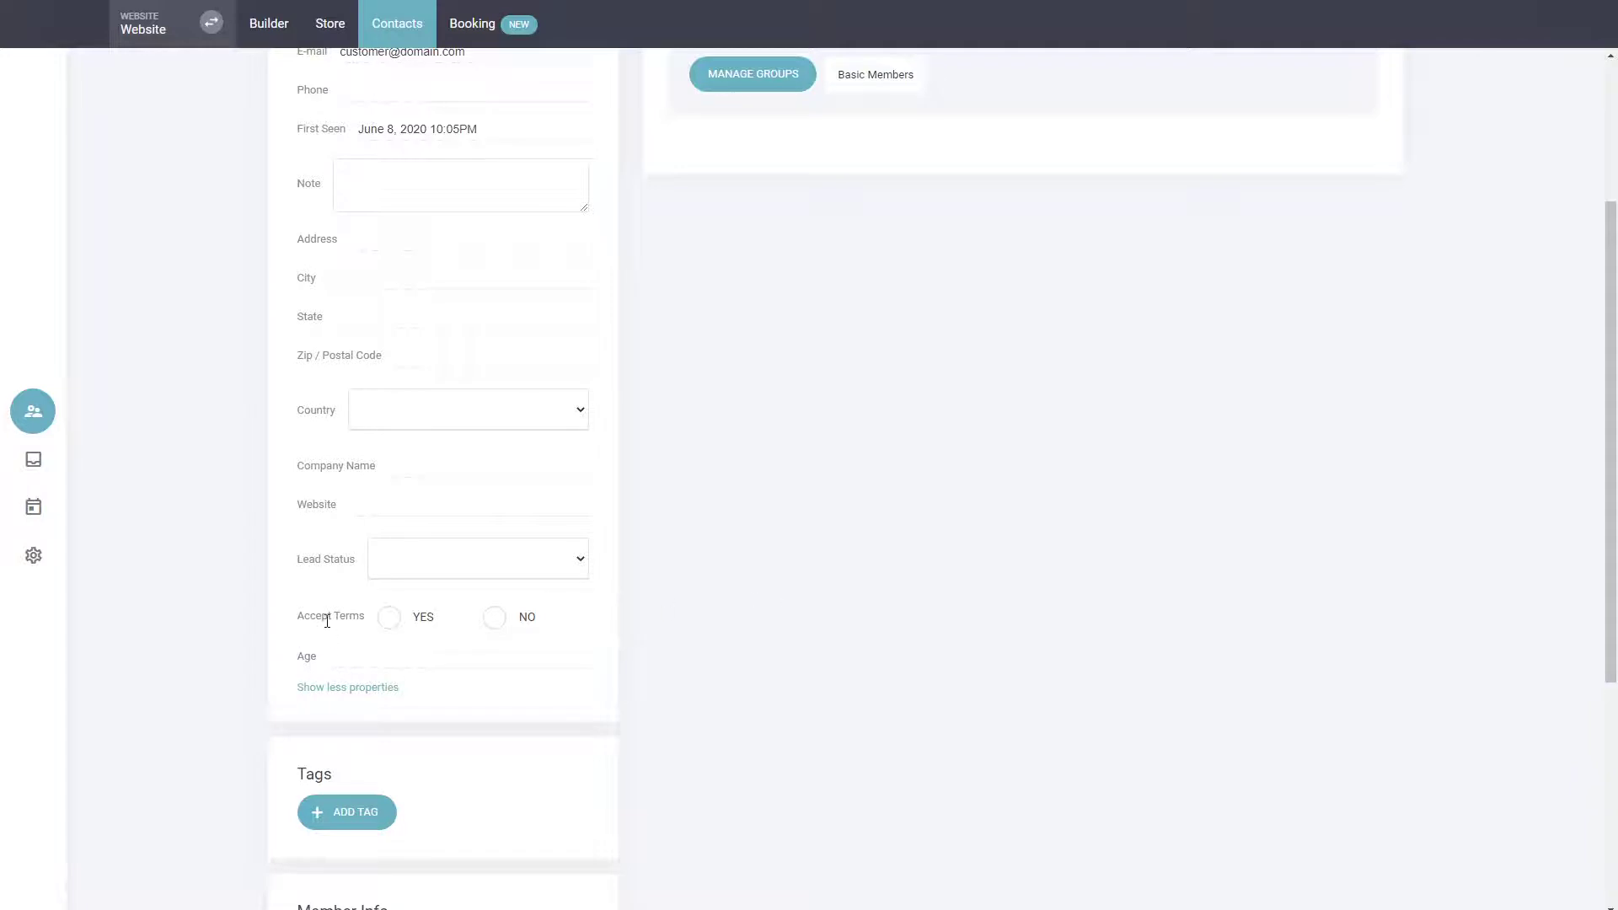
scroll(733, 508, "up", 3)
scroll(683, 516, "down", 5)
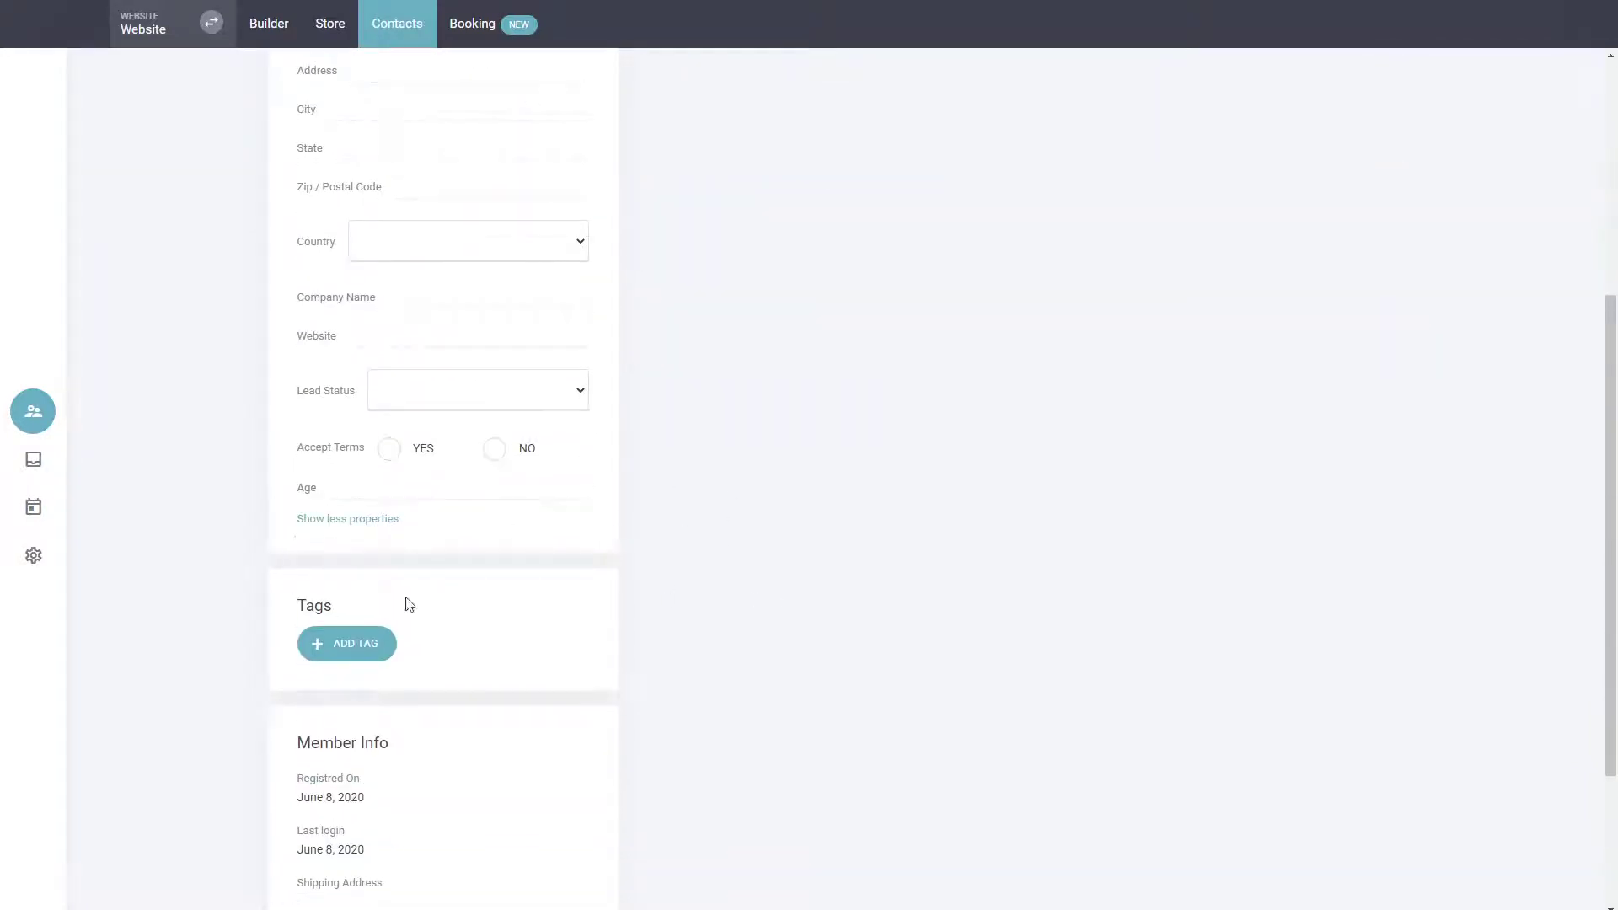
scroll(758, 531, "up", 5)
Return to the contact list and show the Age column in it.
left_click(347, 108)
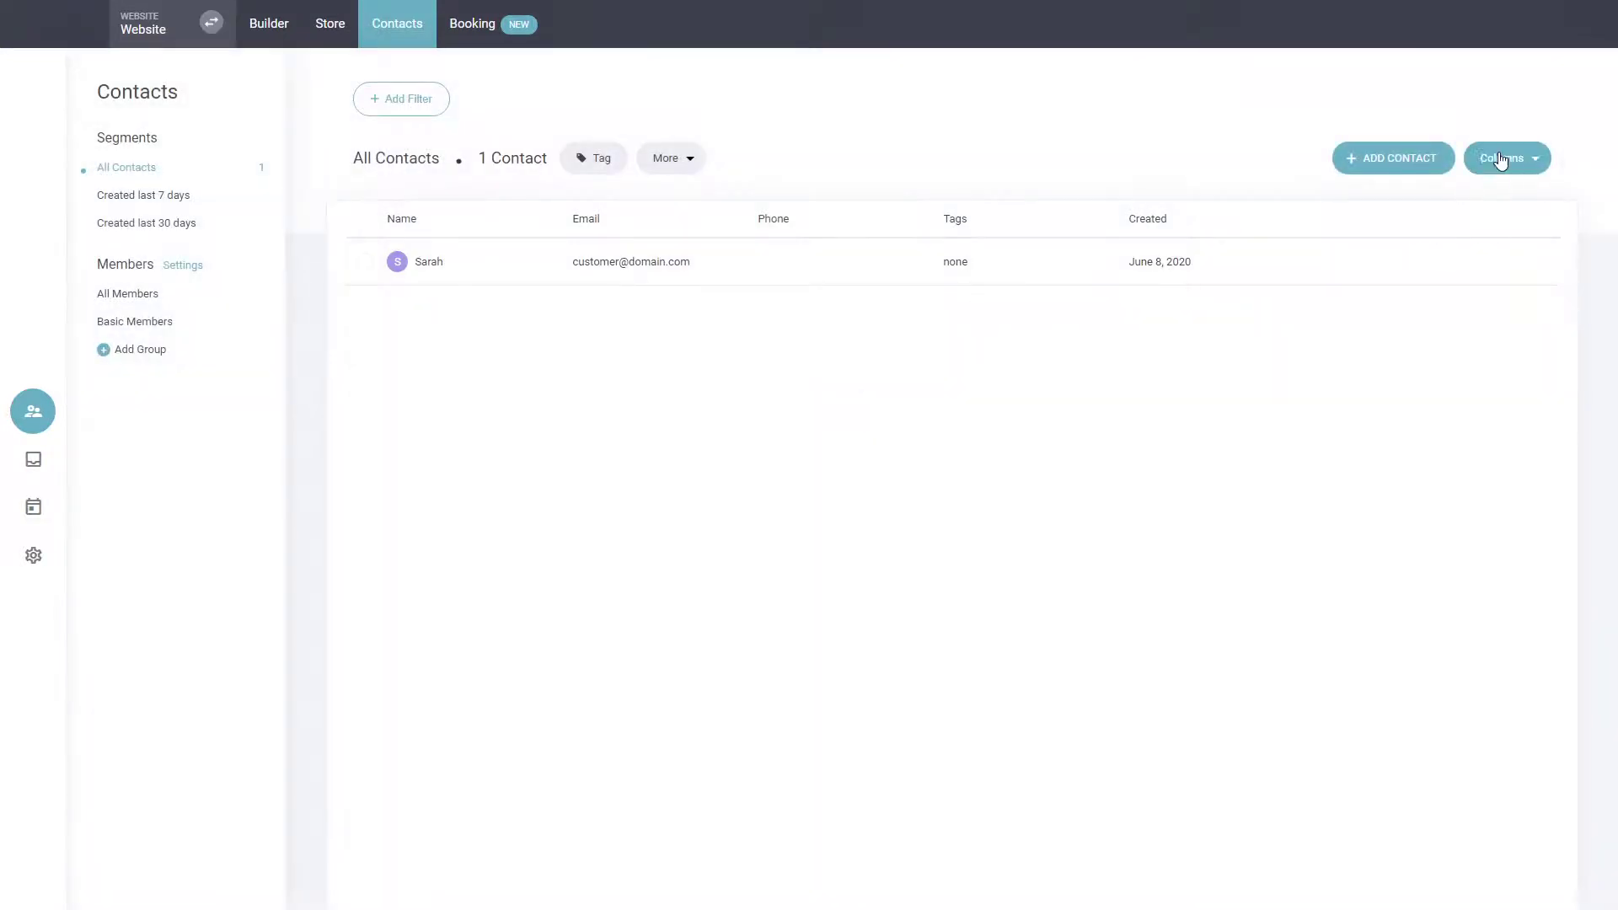
left_click(1500, 161)
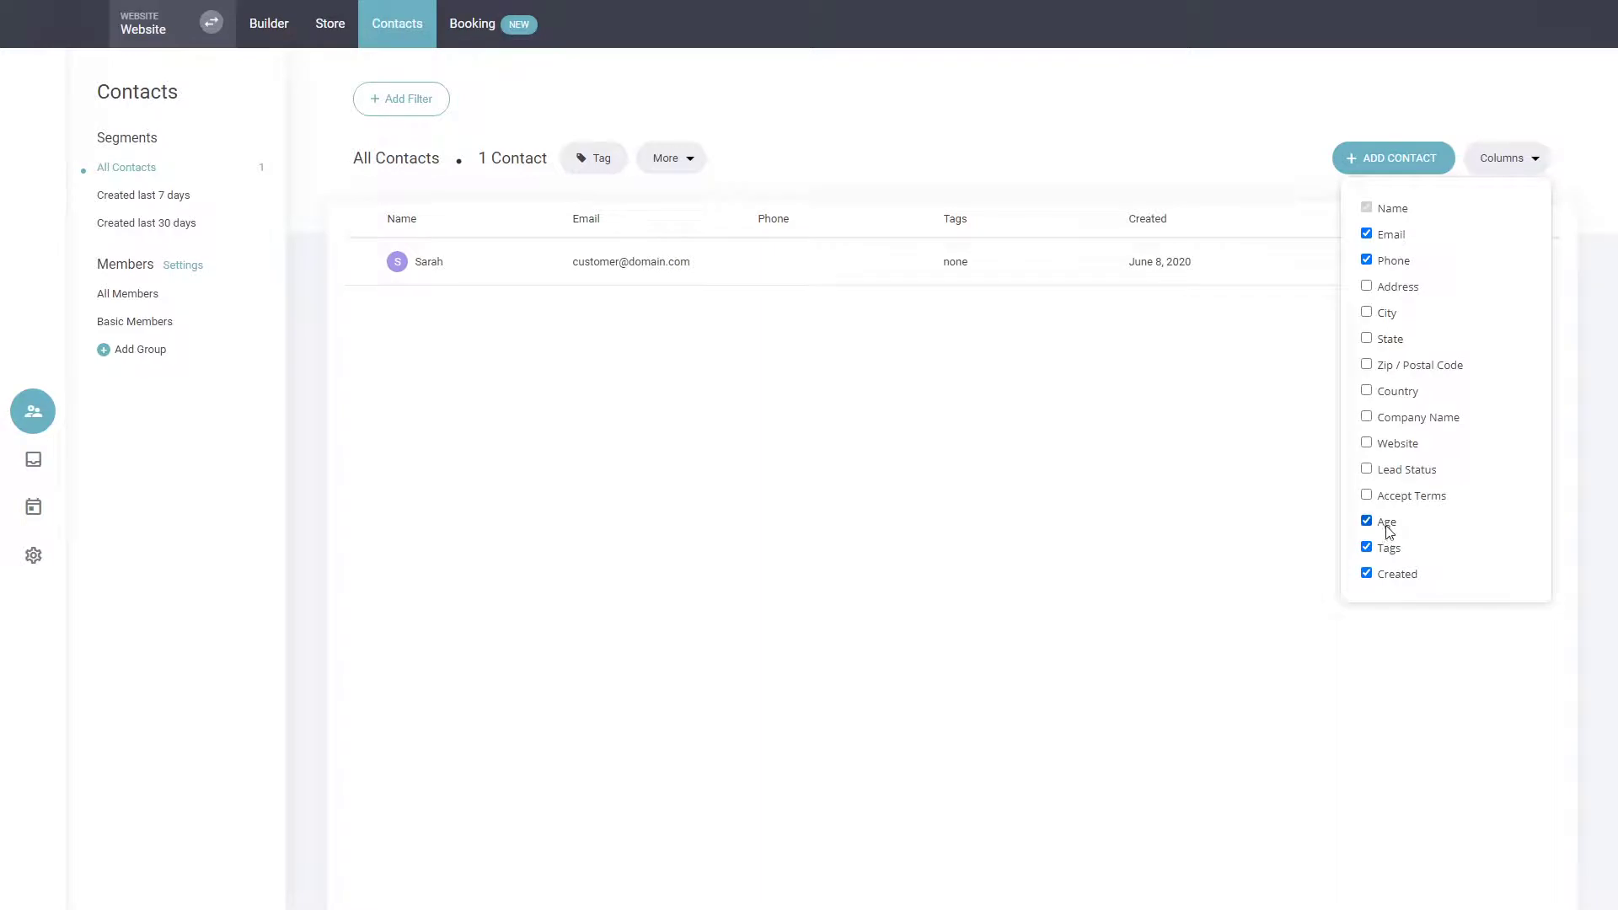
left_click(1103, 493)
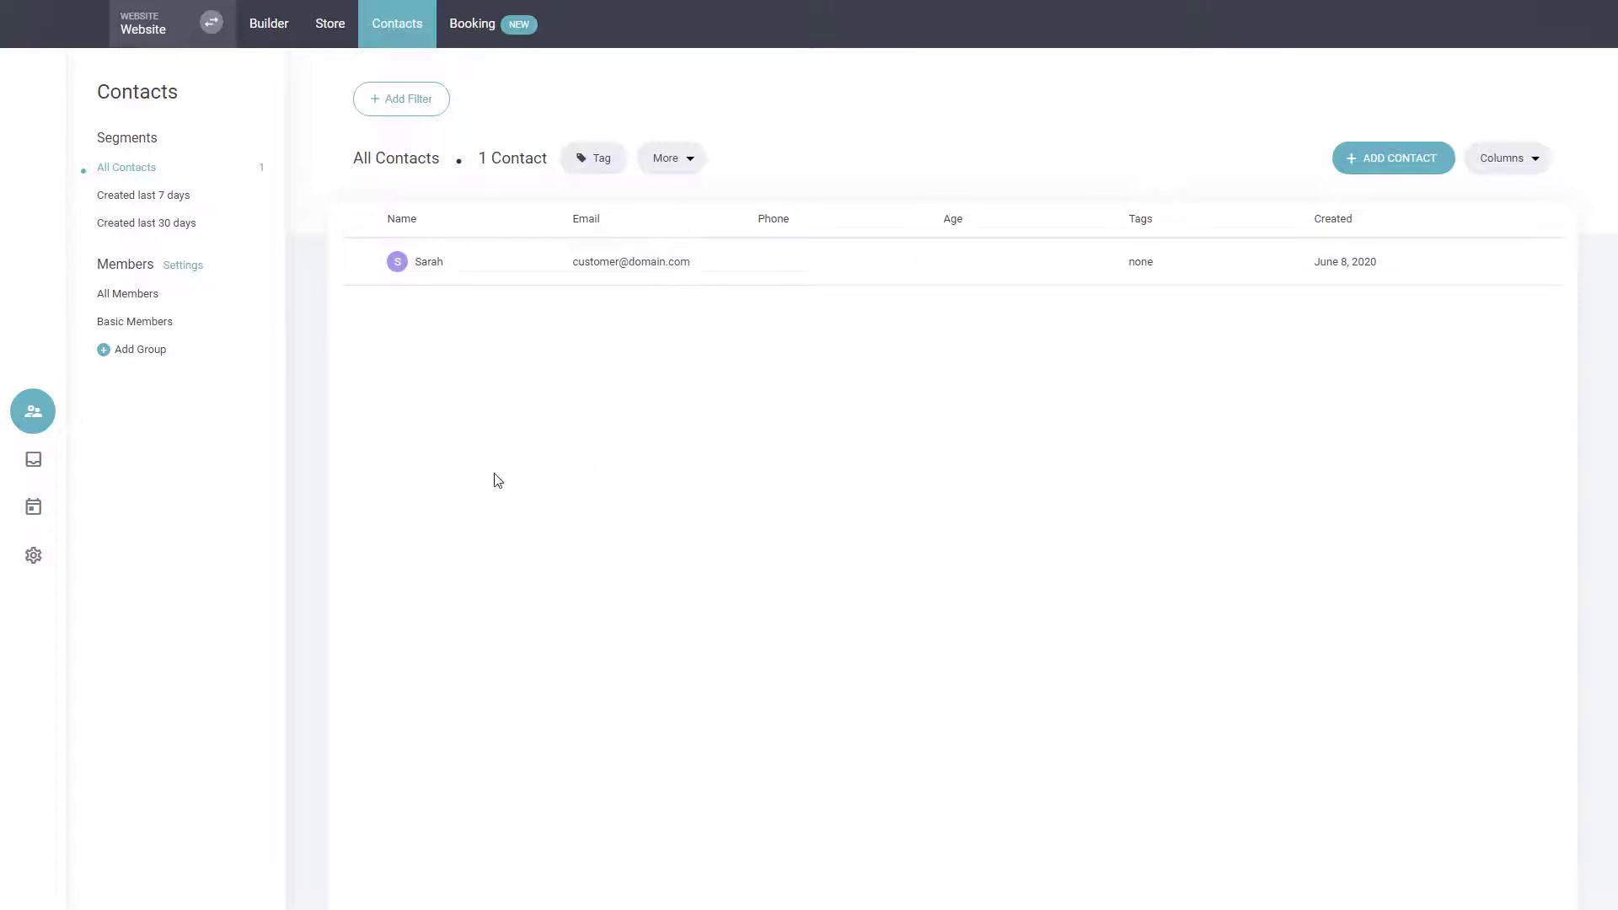
Create a new contact tag named Seniors in the contact settings.
left_click(32, 555)
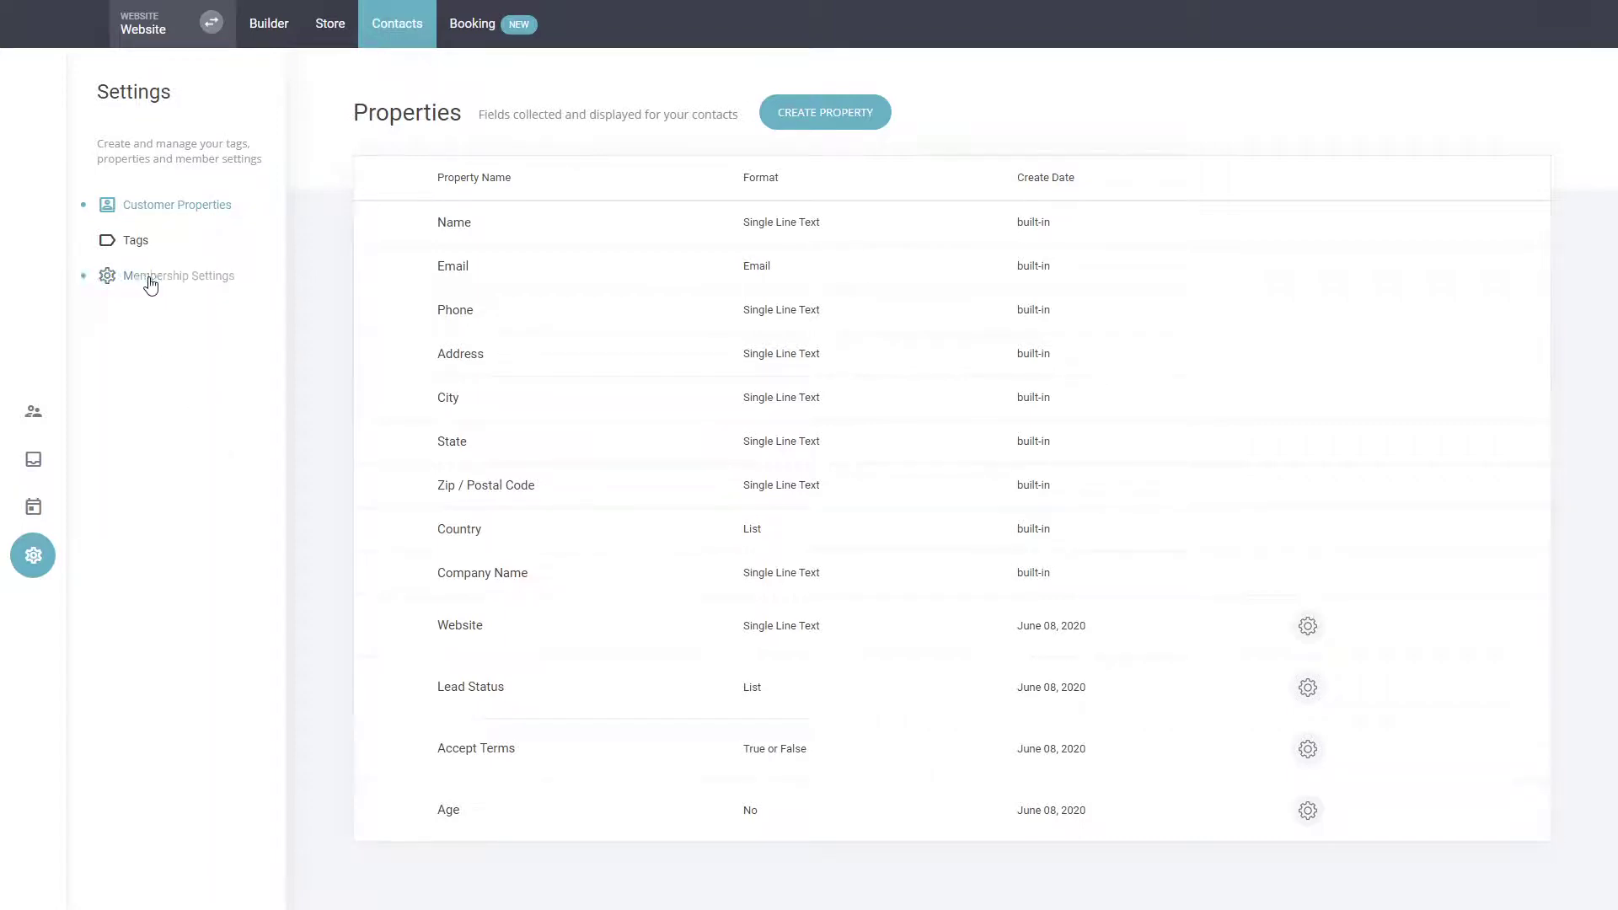
left_click(135, 244)
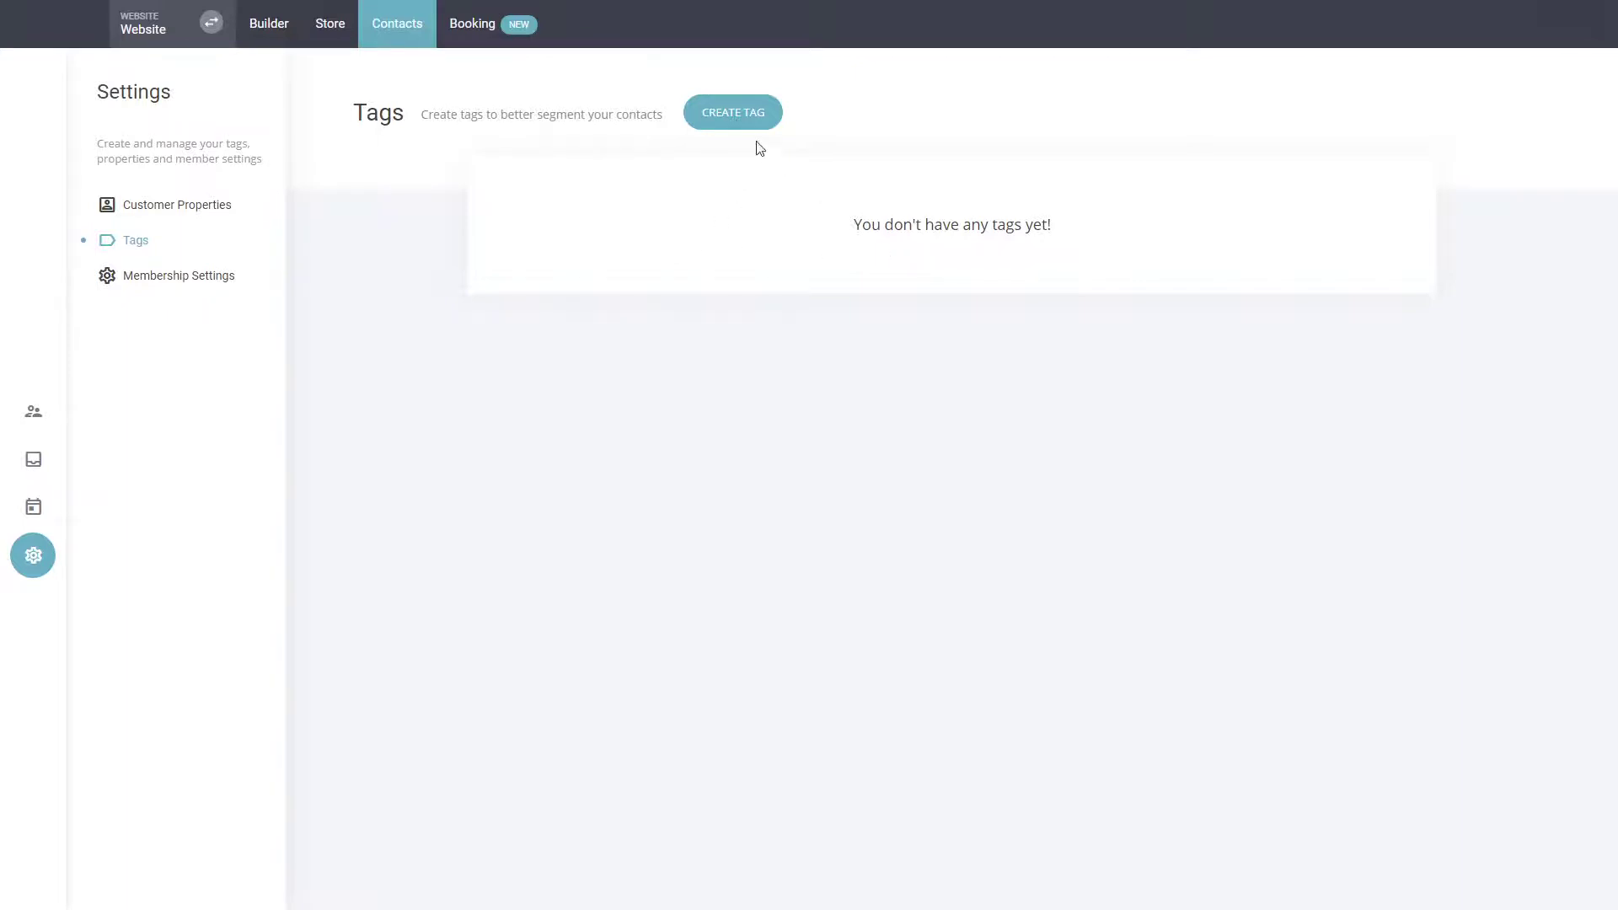
left_click(748, 113)
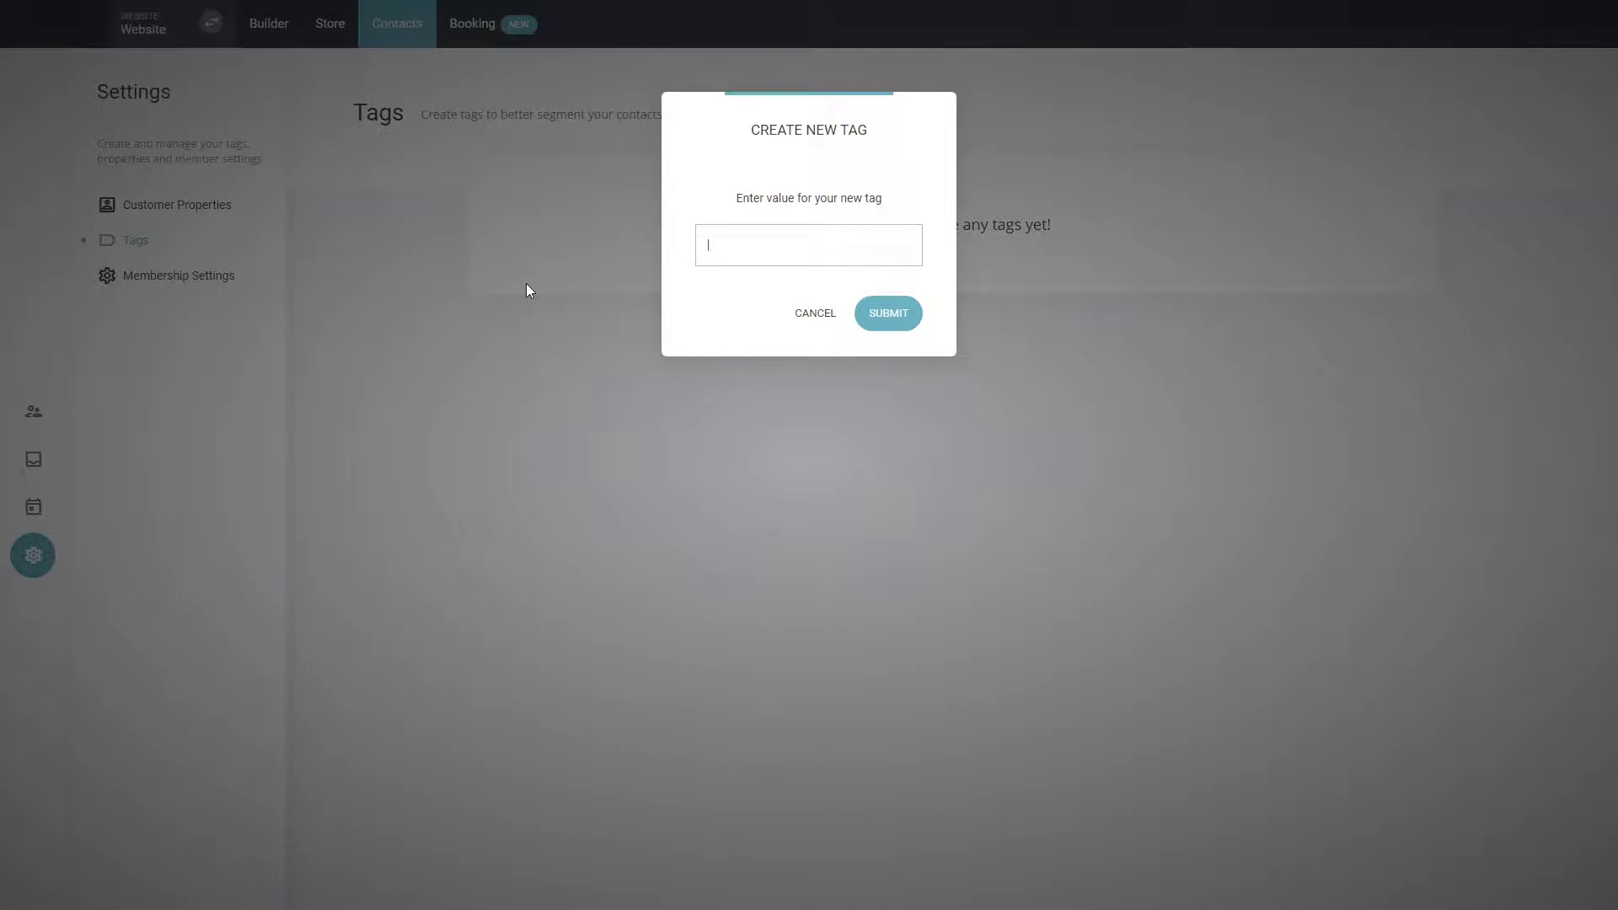
type("Seniors")
left_click(896, 314)
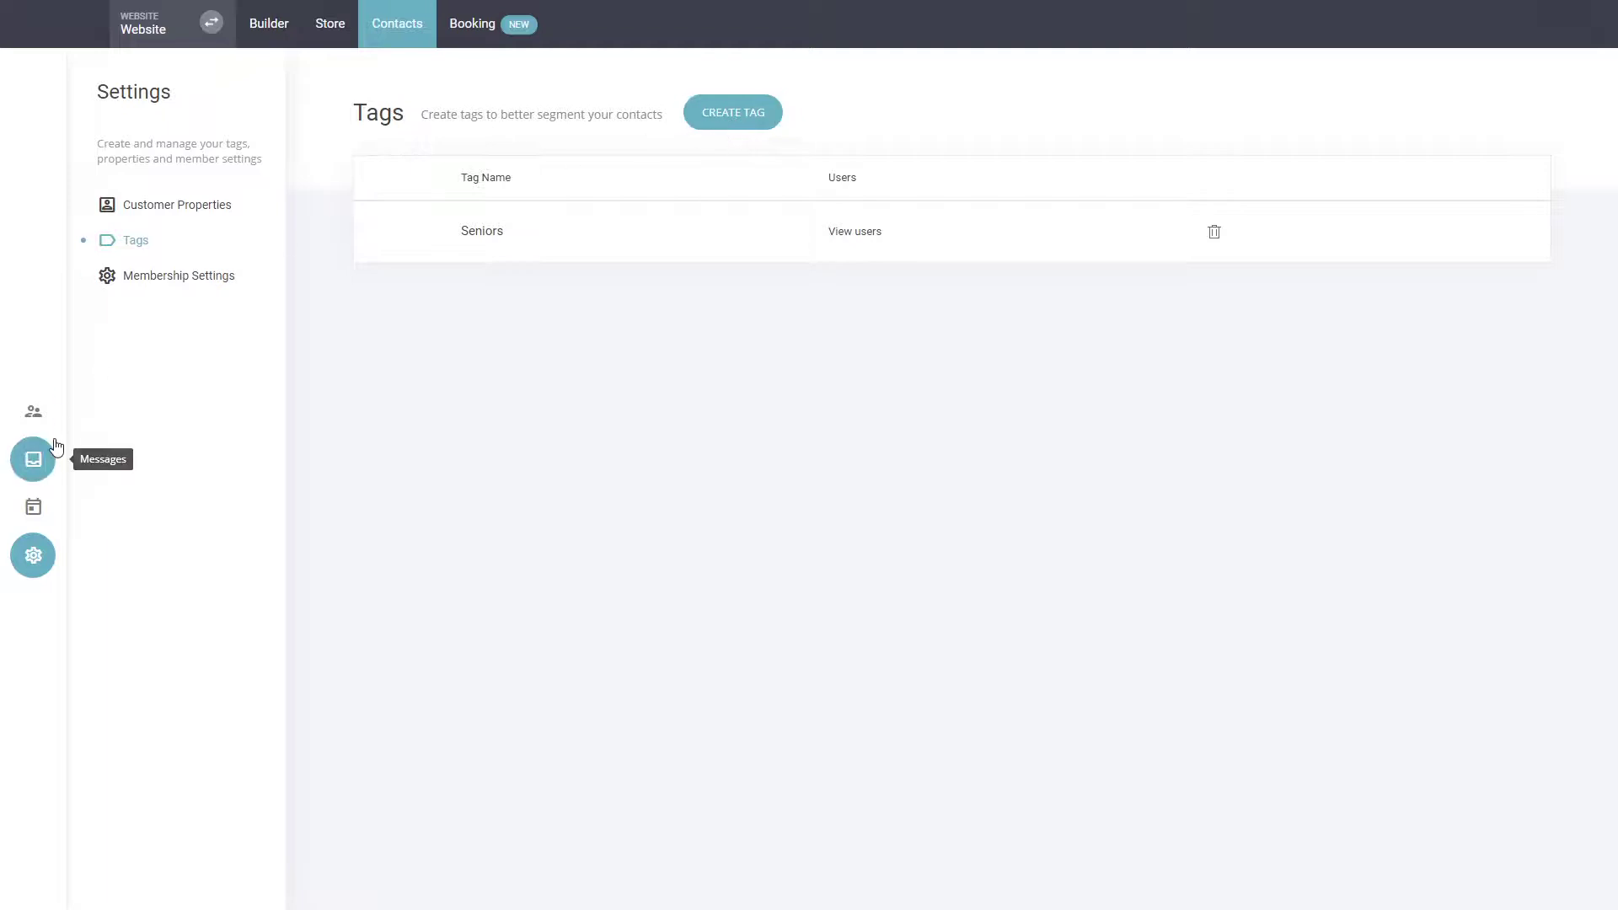
Open the contact's profile and assign the Seniors tag to it.
left_click(34, 411)
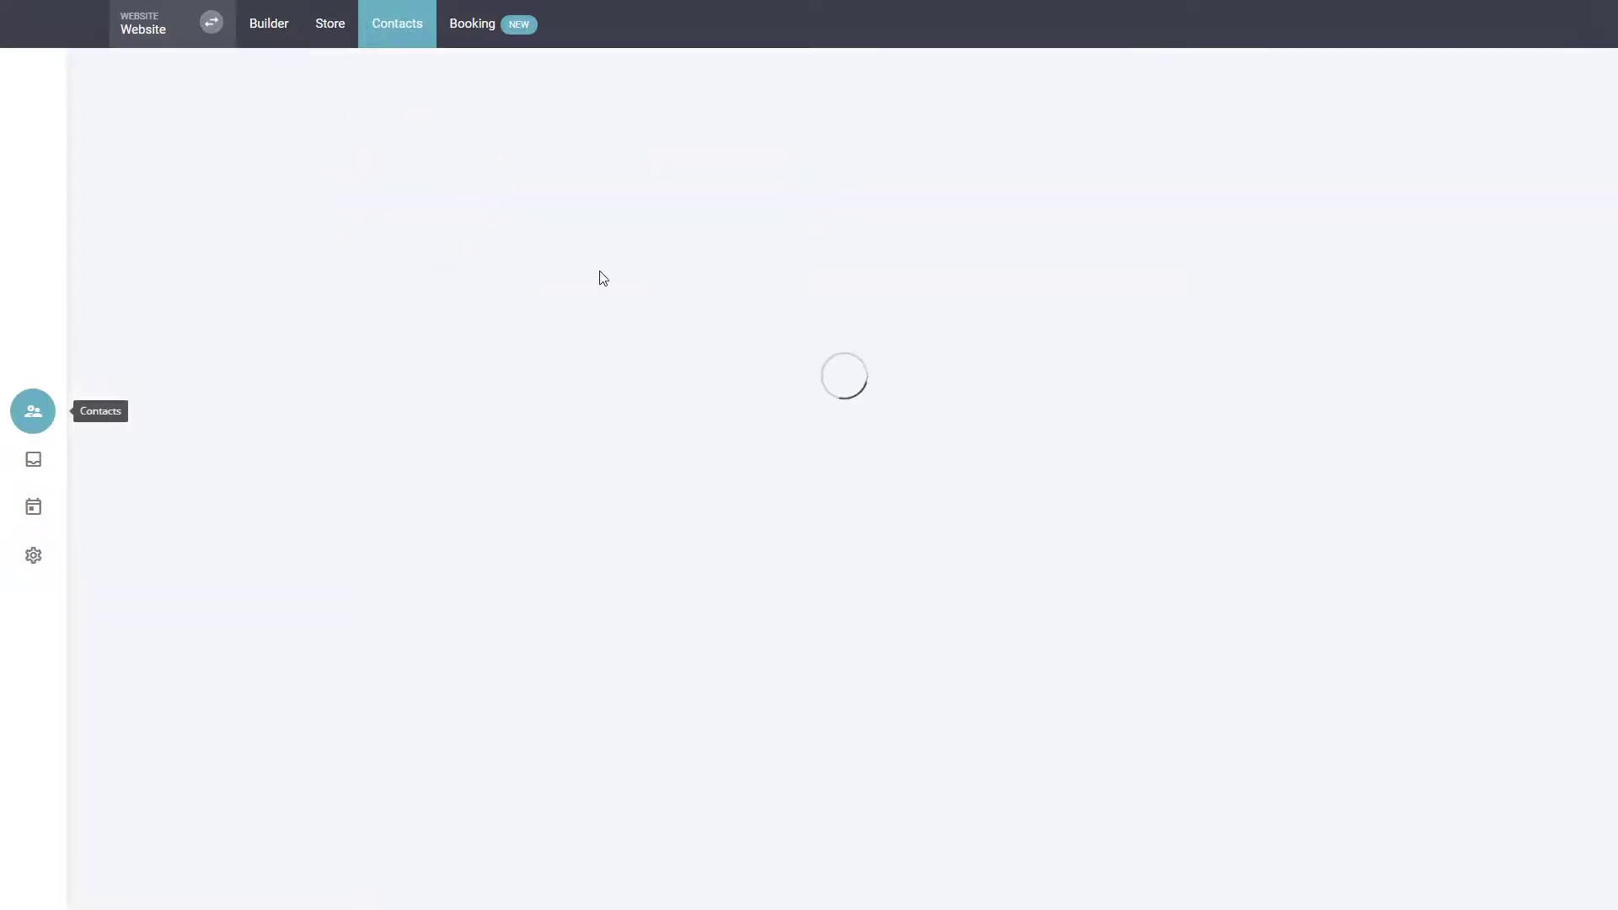
left_click(426, 263)
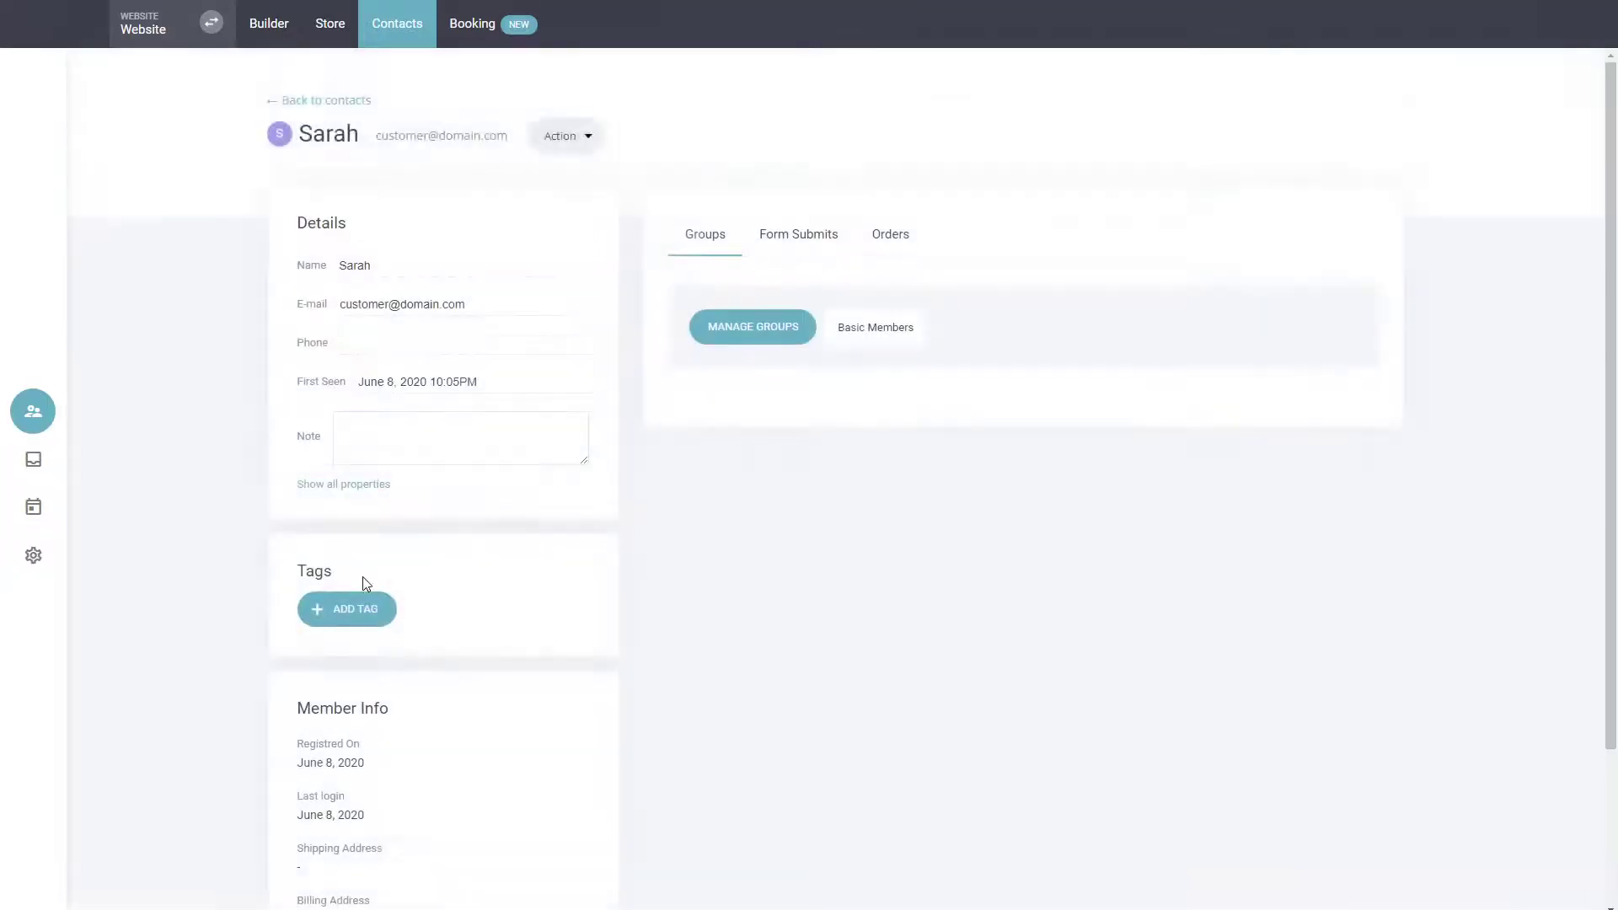
scroll(362, 585, "down", 3)
left_click(359, 415)
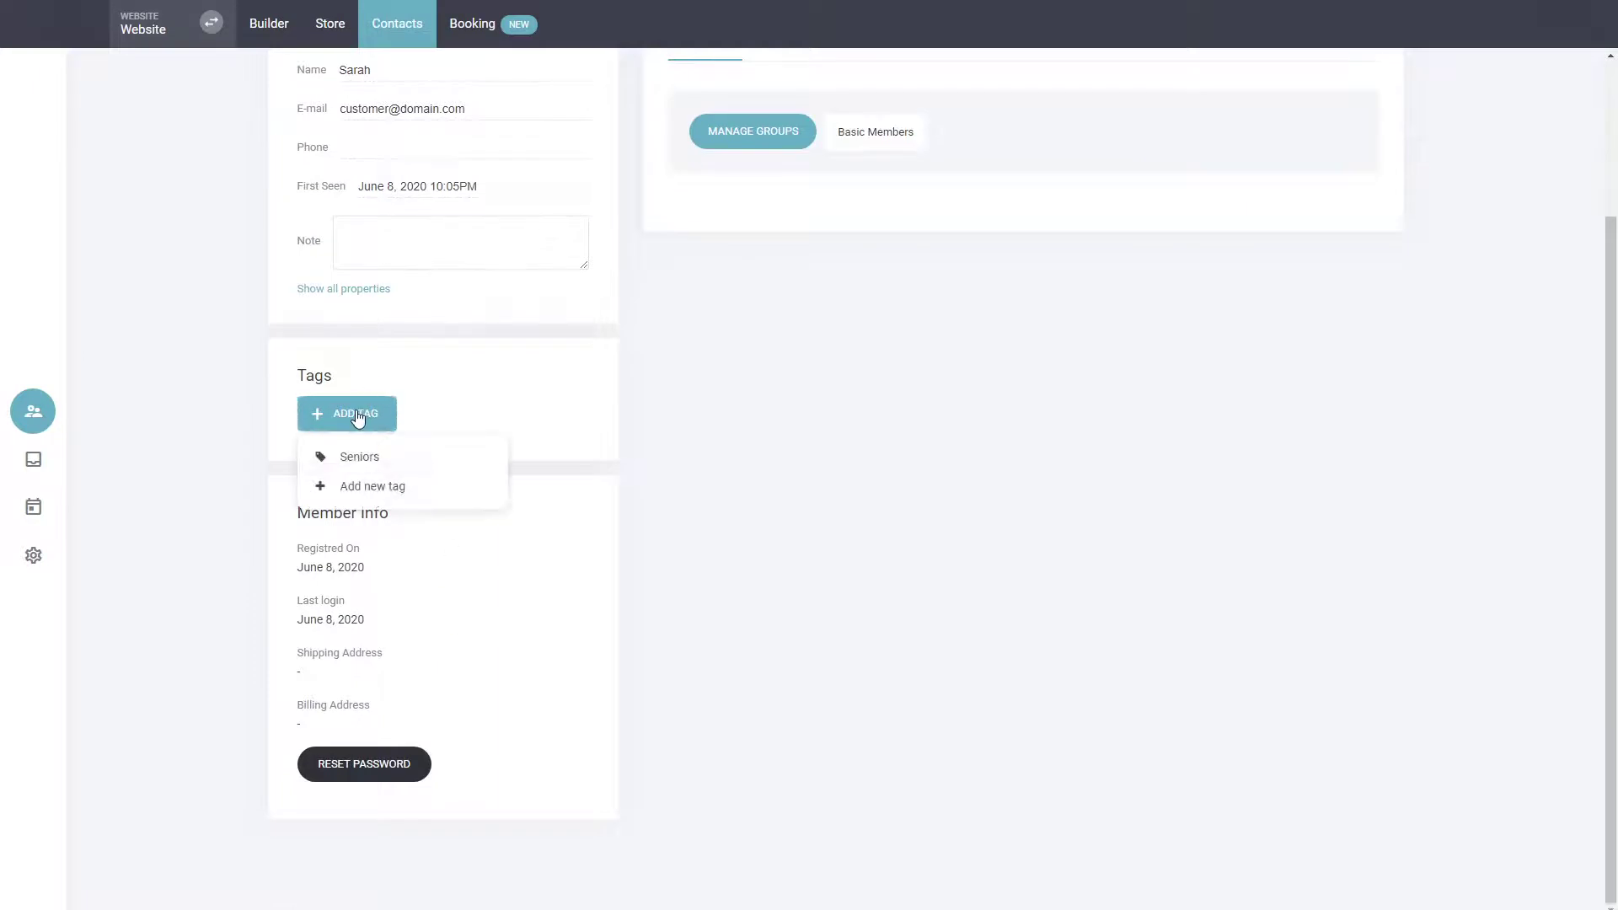
left_click(373, 466)
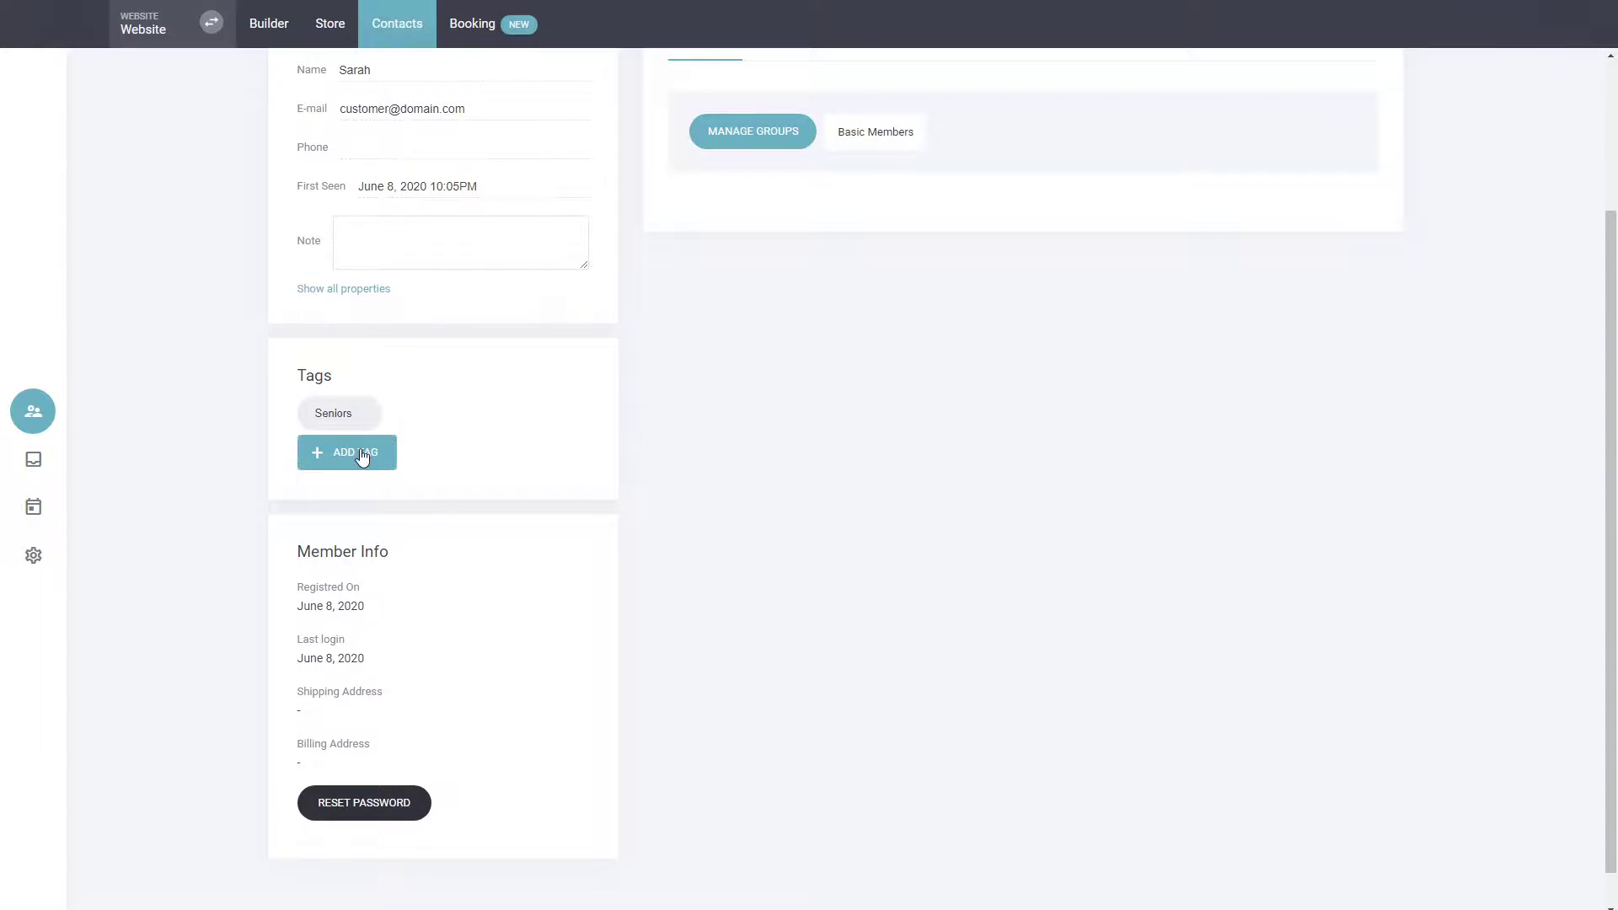
Check which tag options are offered for the contact in the profile's Tags section, without adding another tag.
left_click(364, 456)
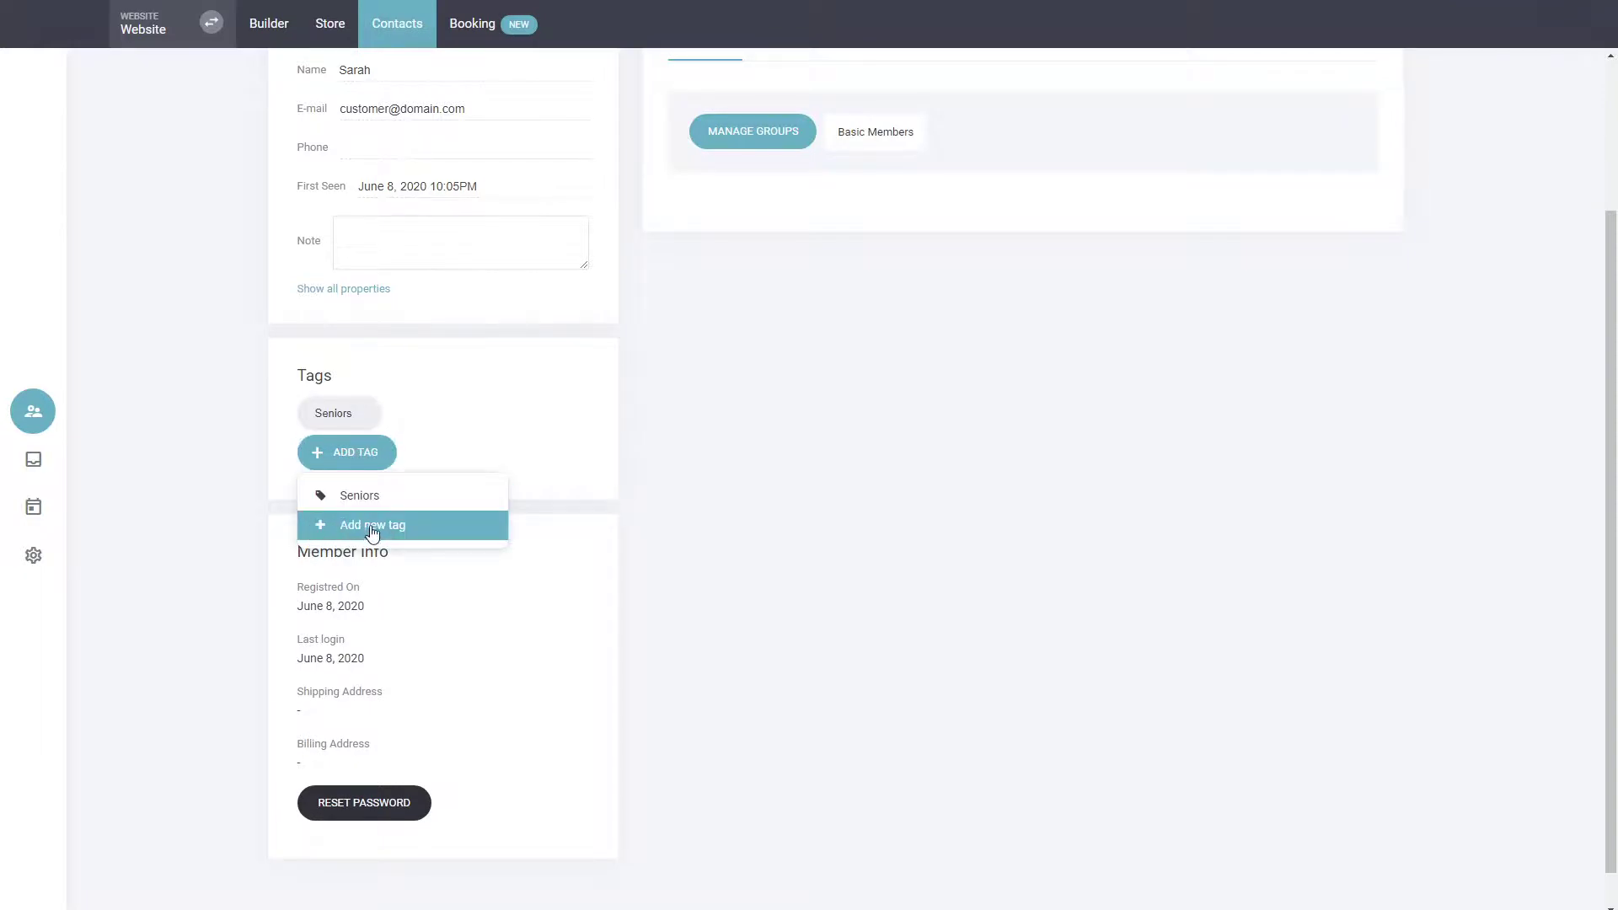
left_click(735, 443)
scroll(731, 435, "up", 3)
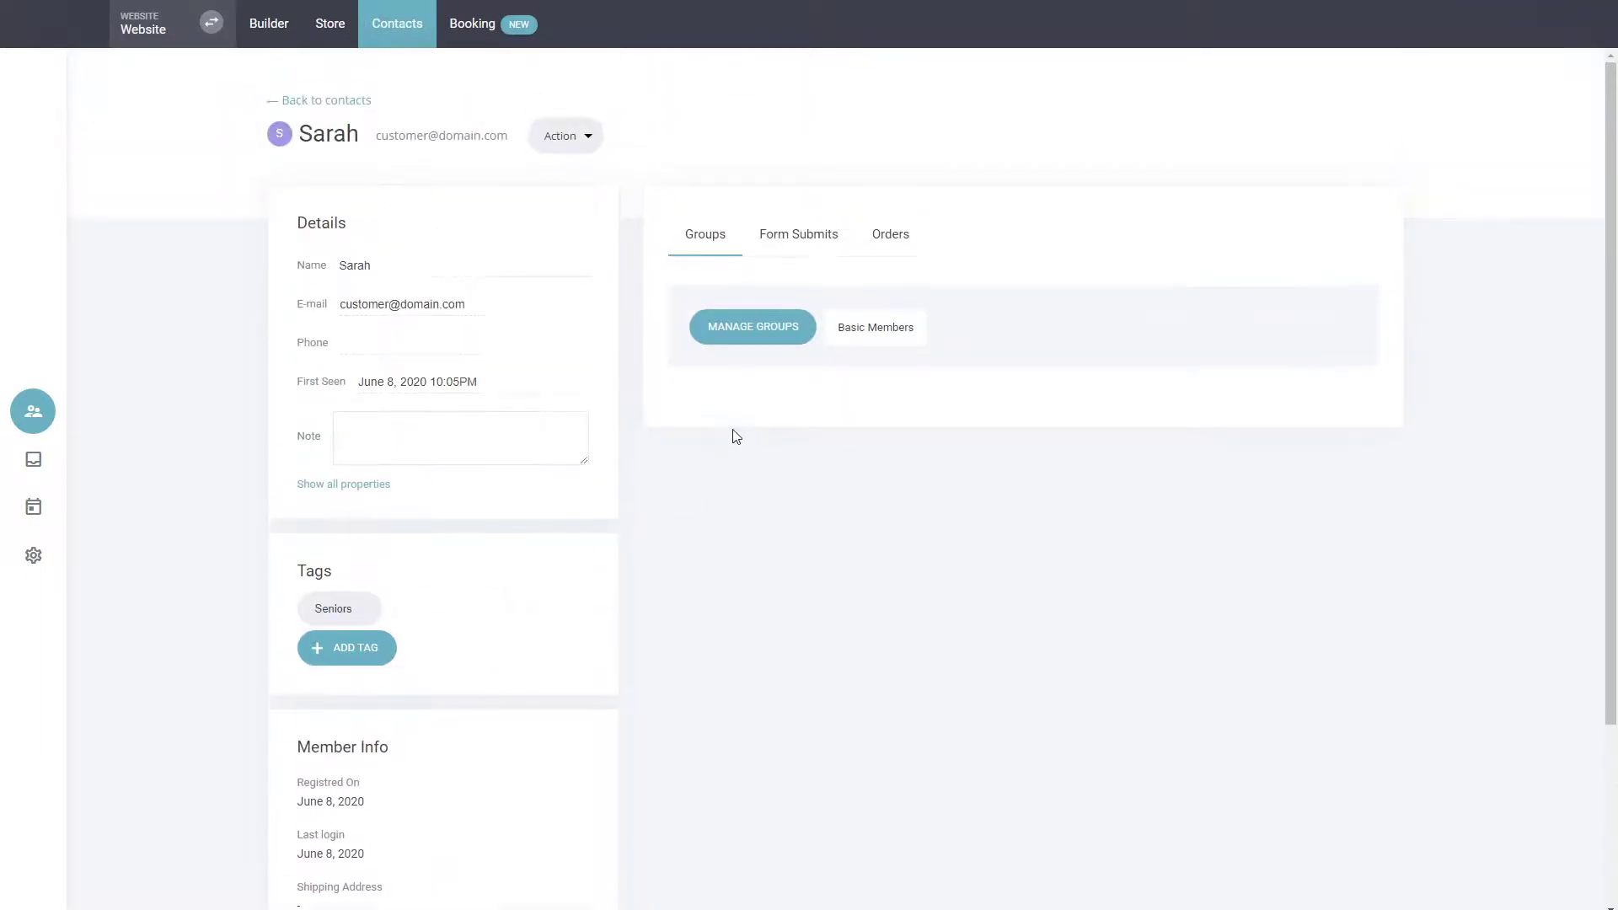
Review the registration, notification and default group options in the contact area's membership settings and close them without saving.
left_click(333, 108)
left_click(33, 555)
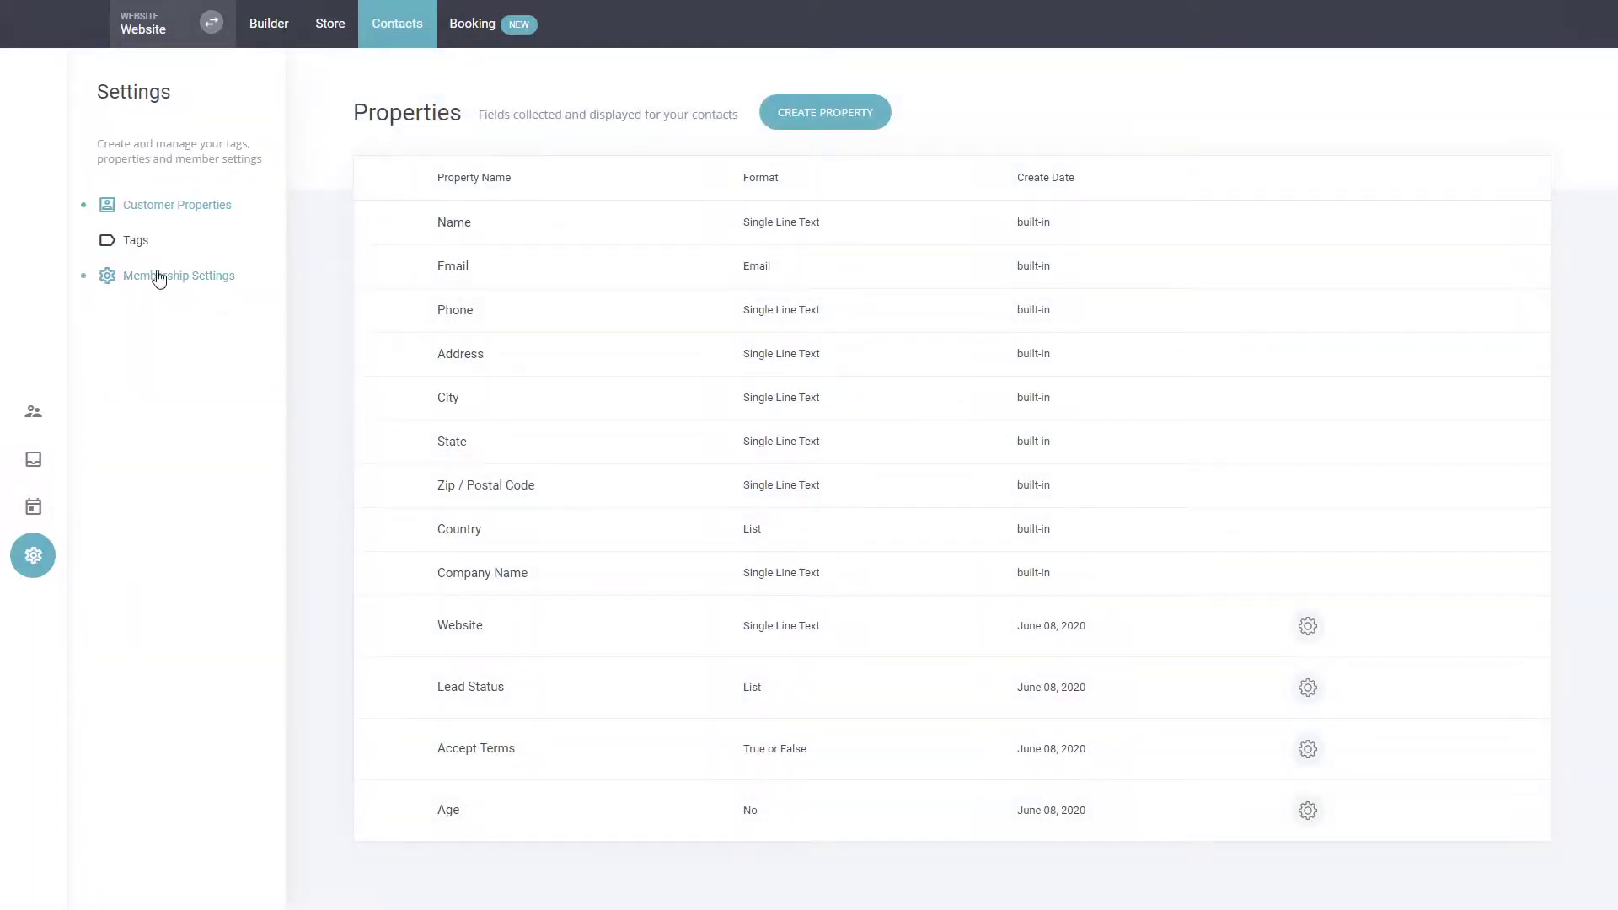
left_click(157, 277)
left_click_drag(762, 149, 557, 230)
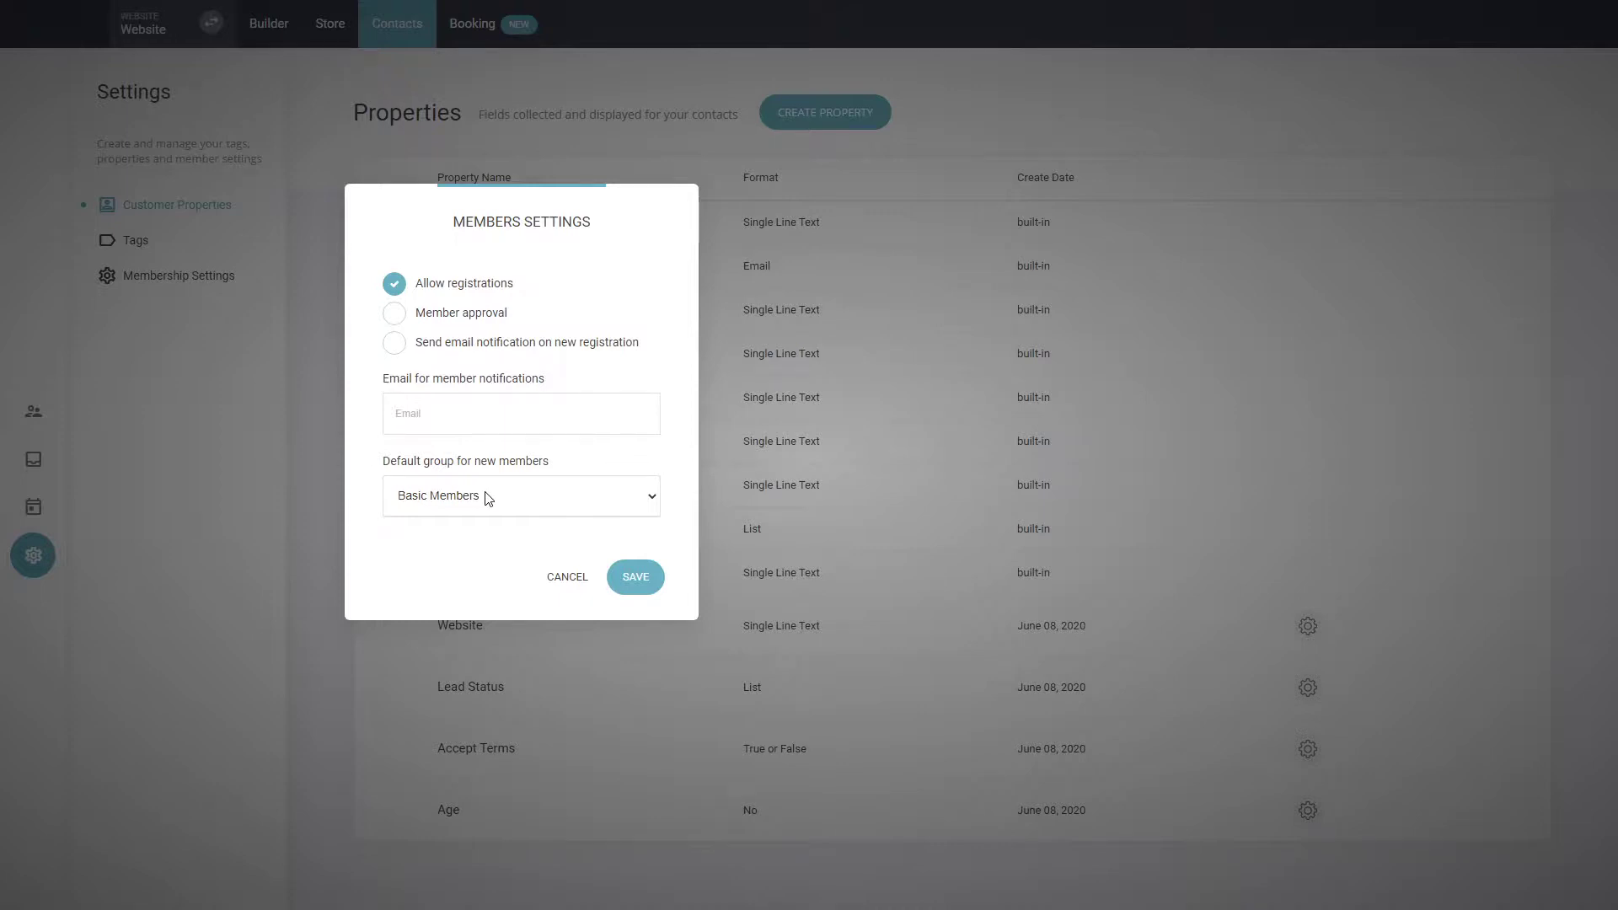
left_click(567, 580)
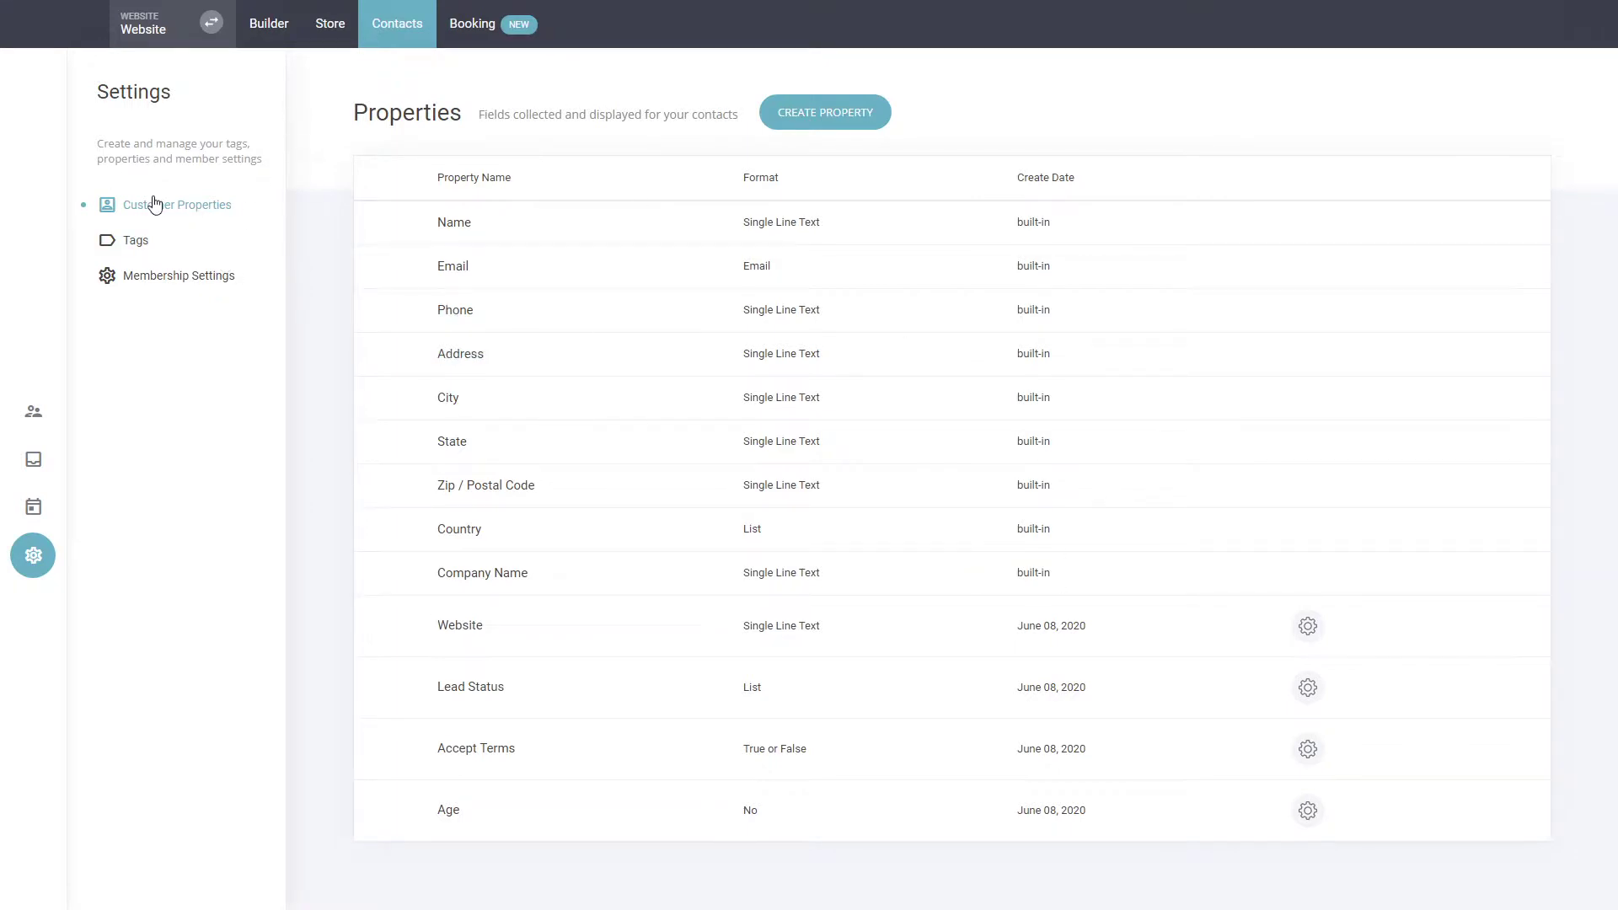
Switch to the website builder and open the Appointment page for editing.
left_click(290, 34)
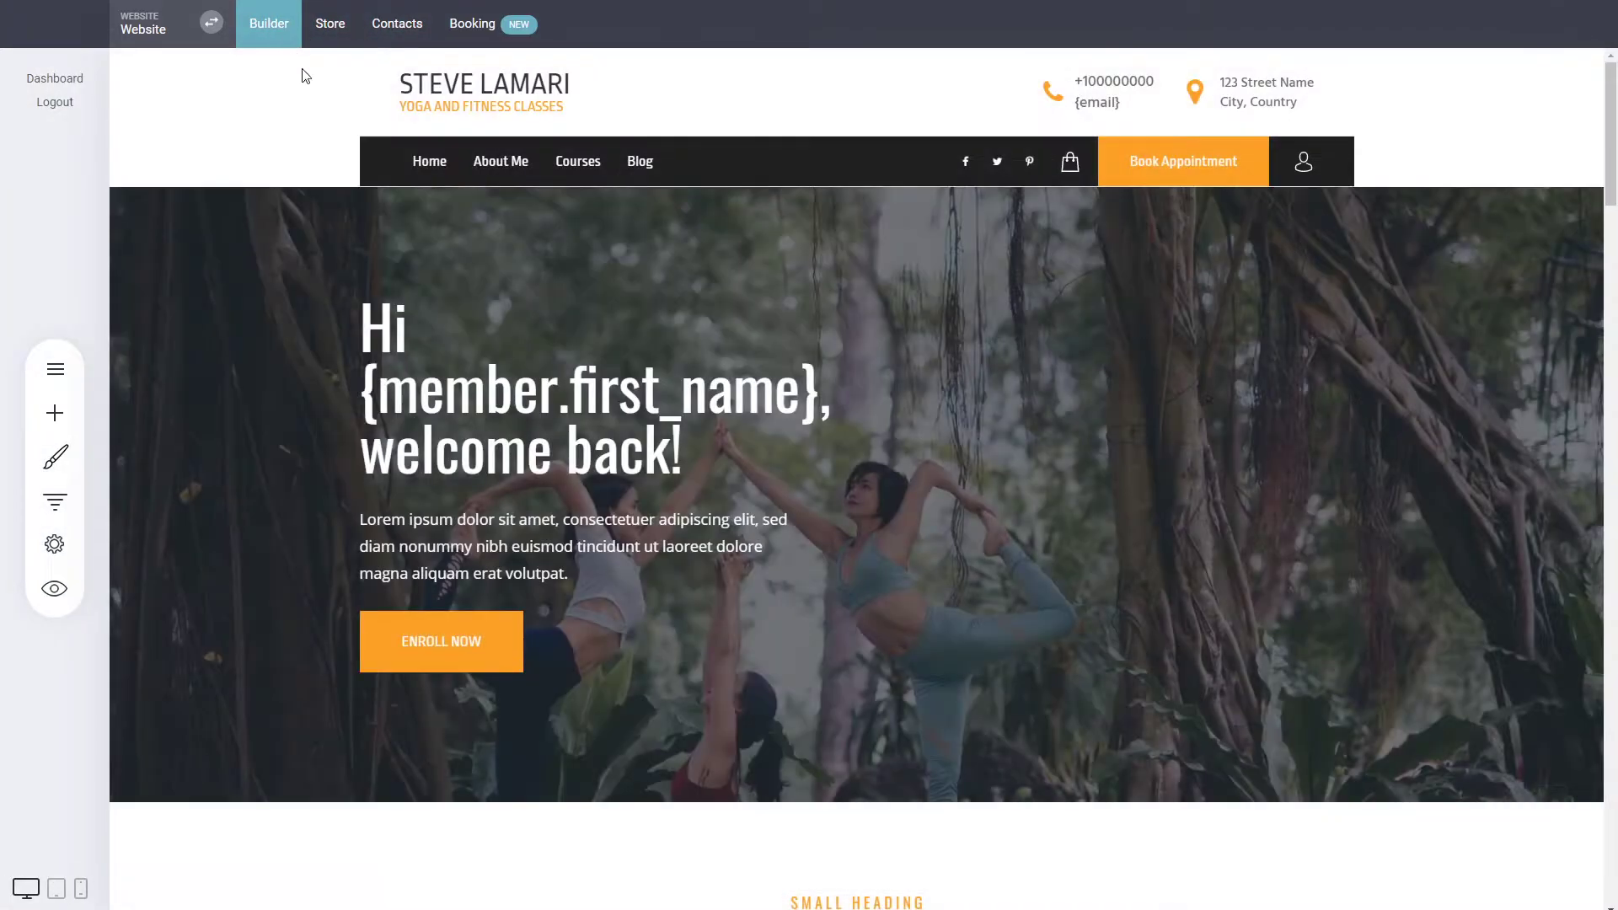
left_click(55, 368)
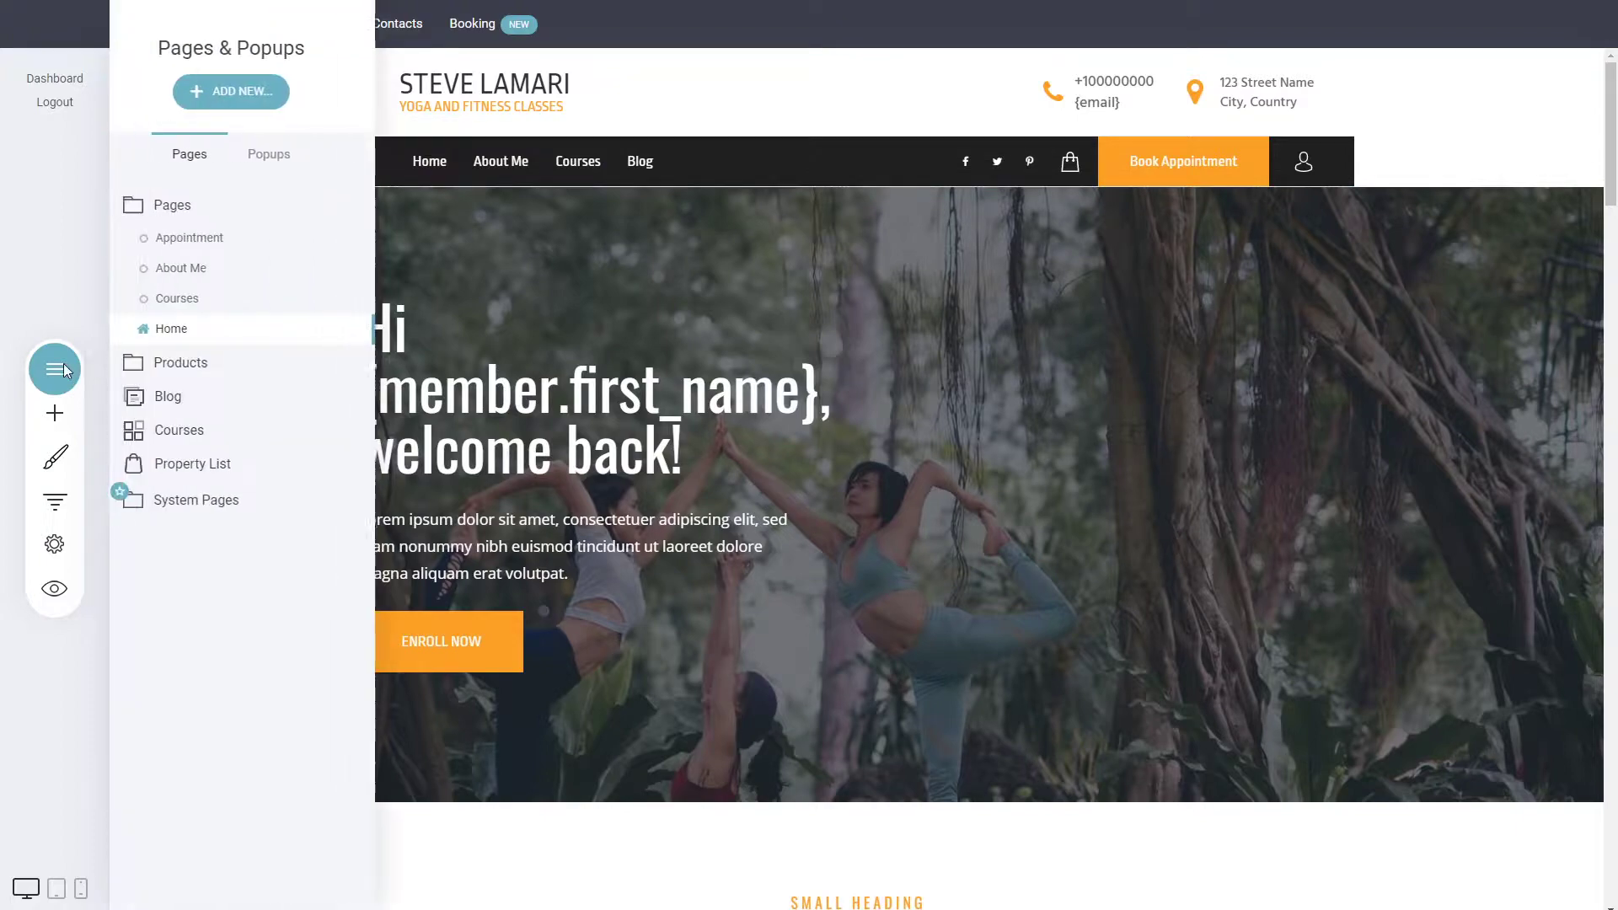
left_click(216, 247)
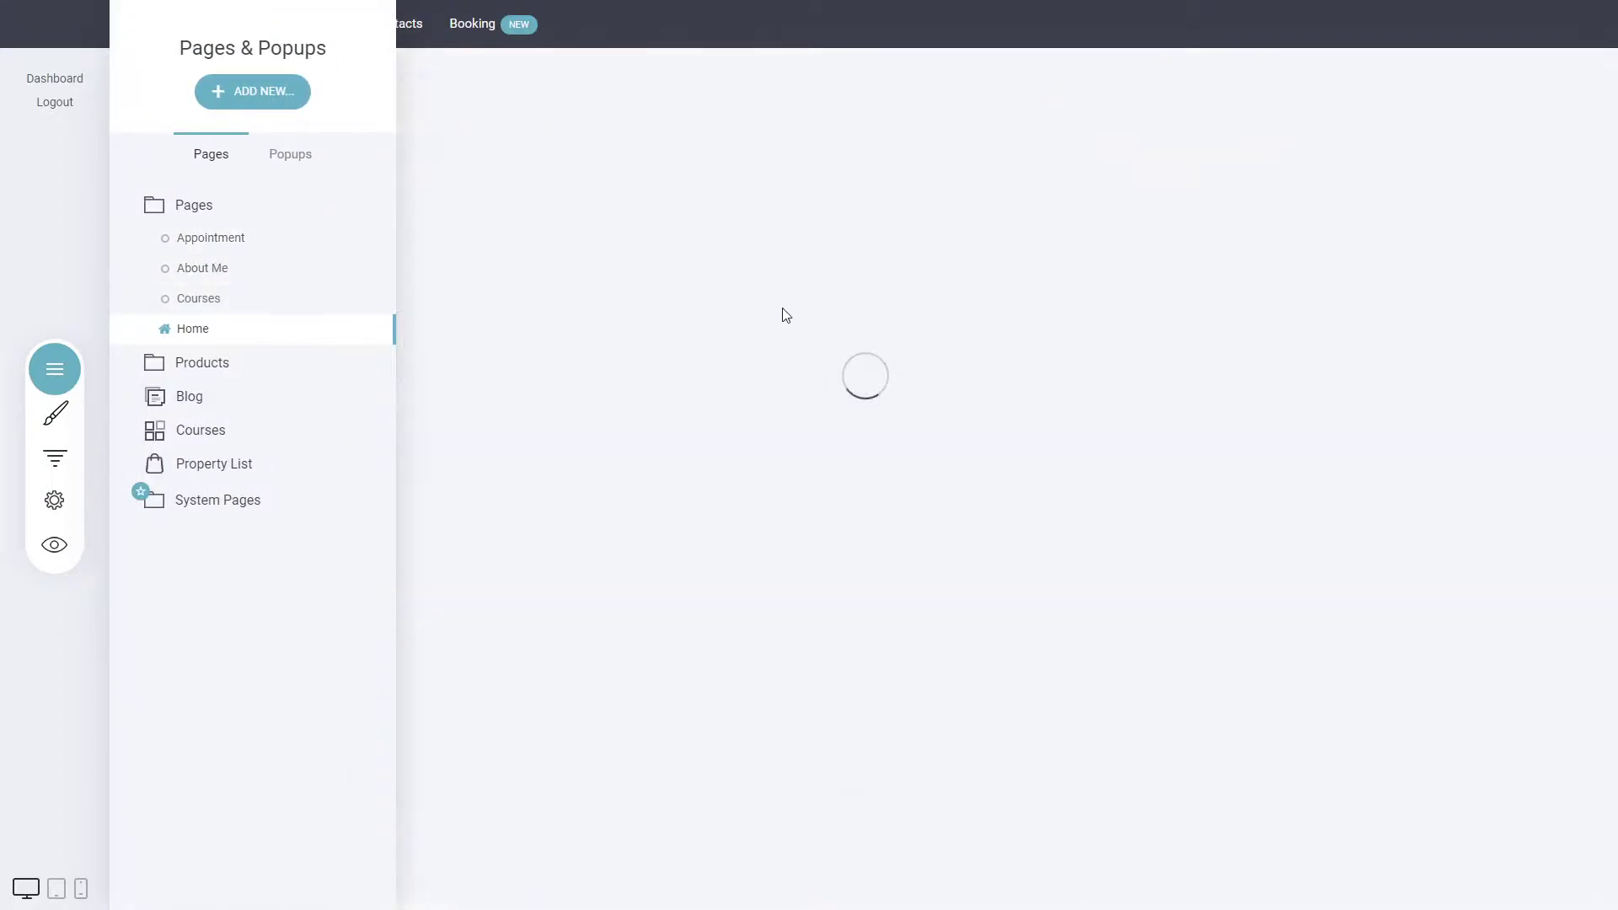
left_click(871, 497)
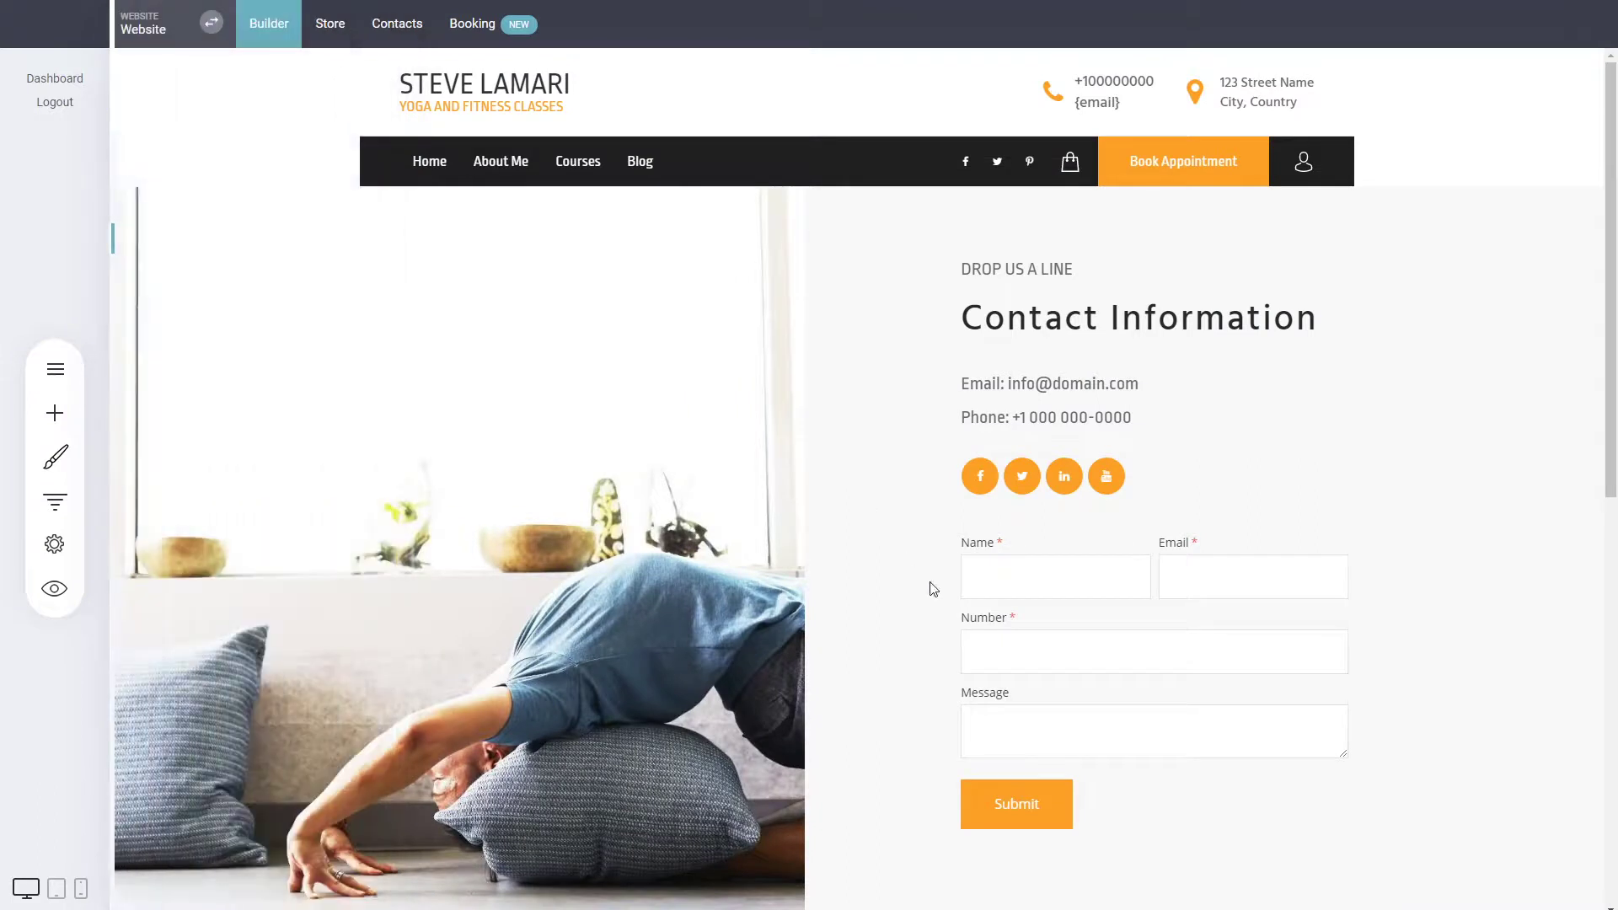
Add the custom Age property as a field to the contact form on the Appointment page.
left_click(1066, 599)
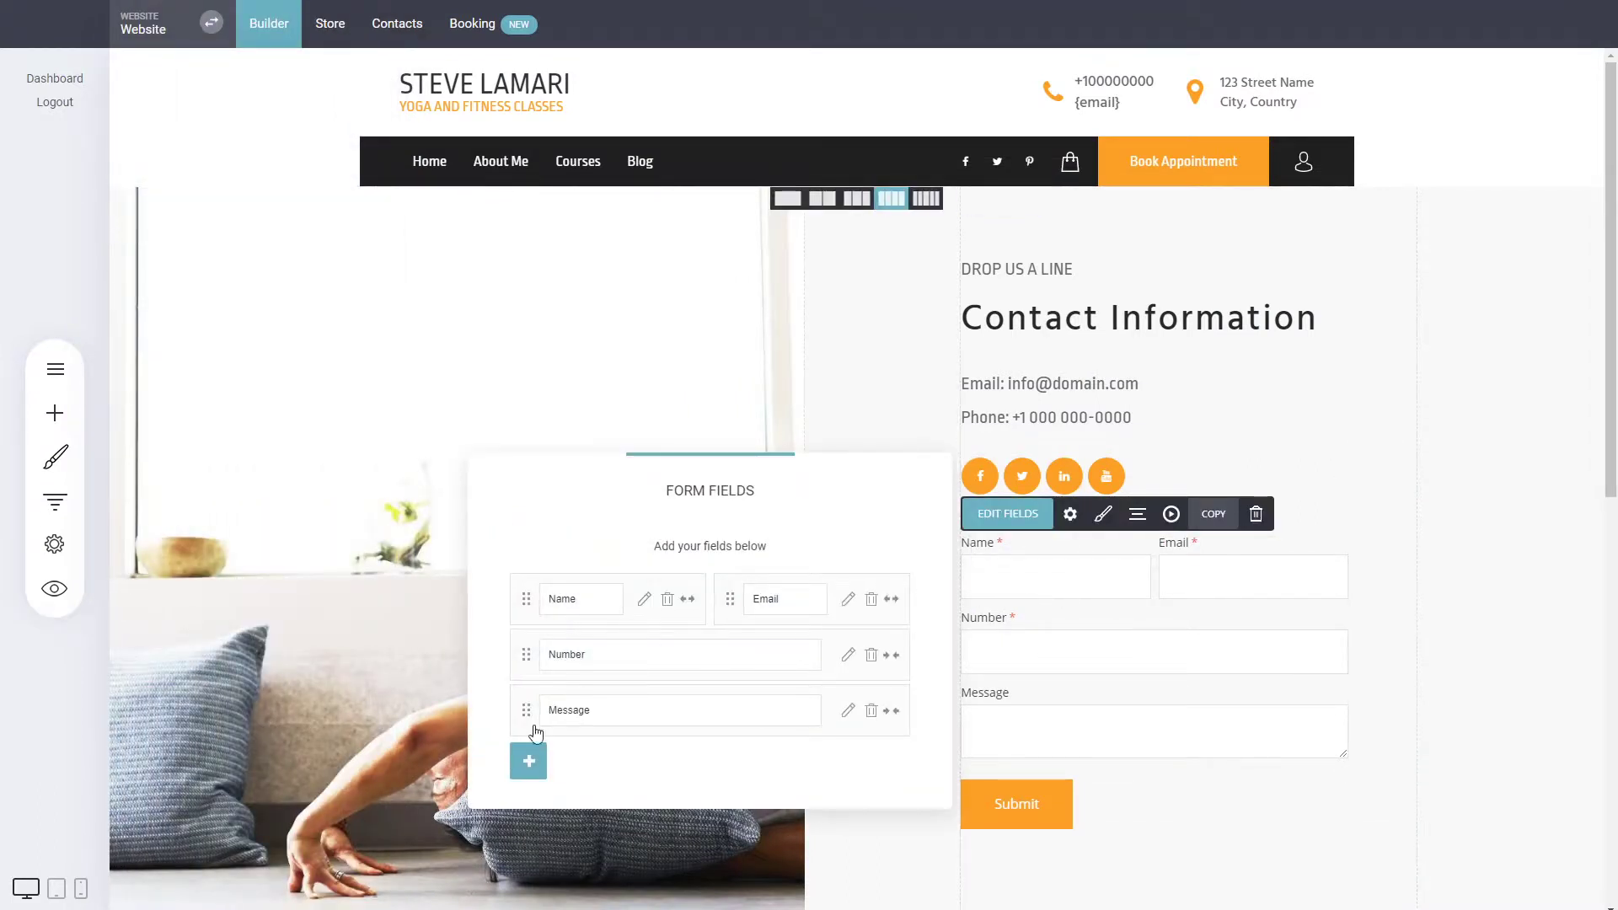
left_click(529, 764)
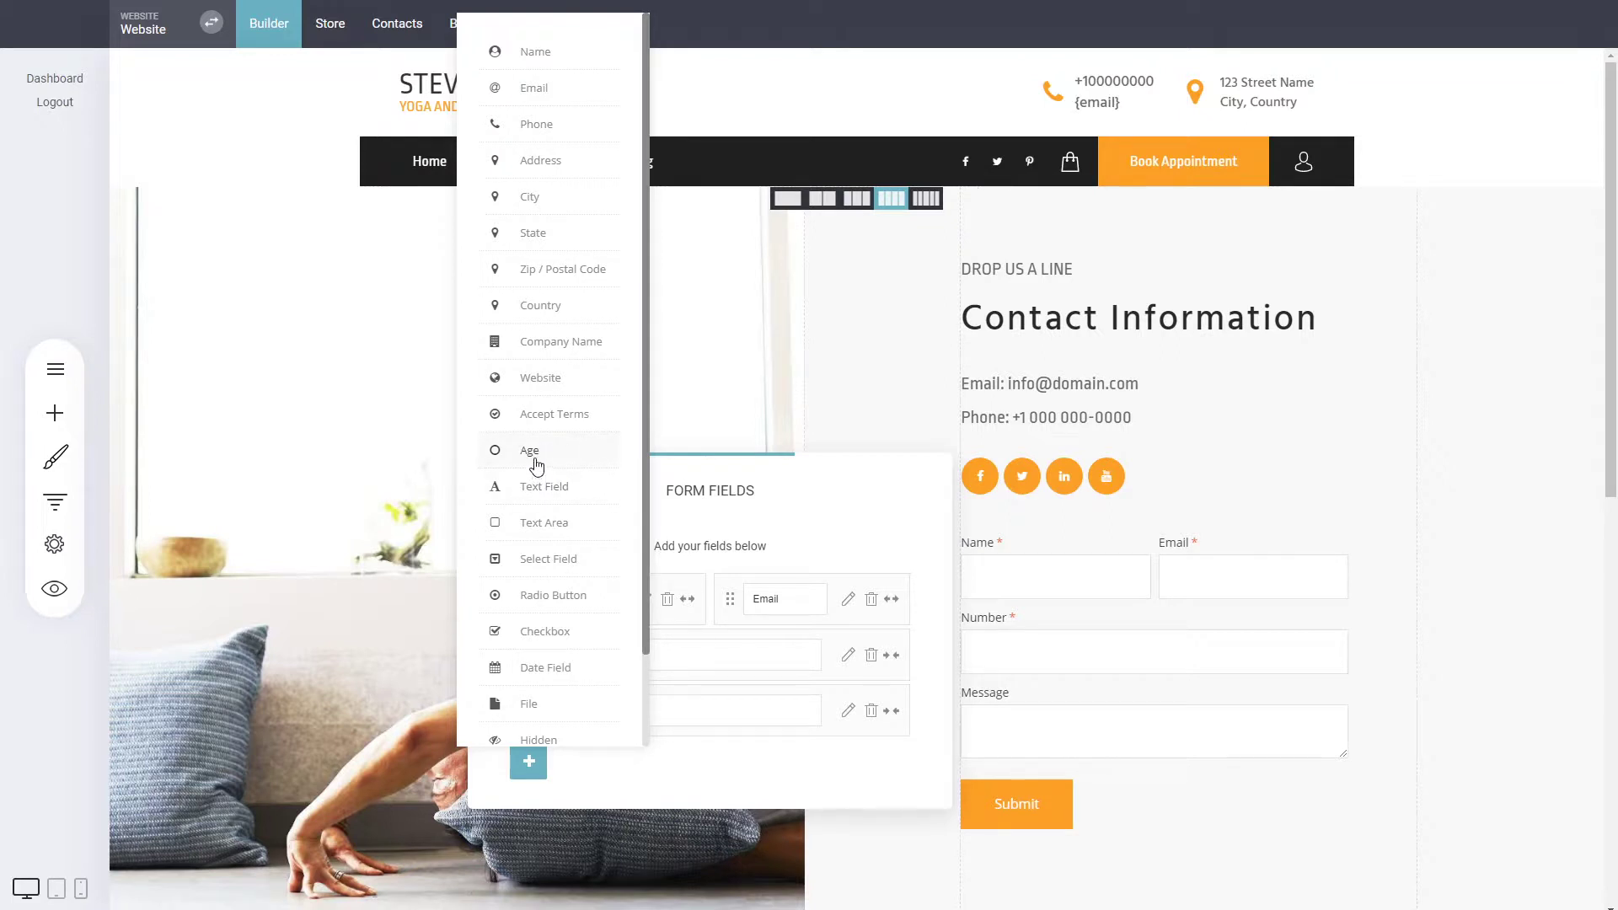
left_click(530, 451)
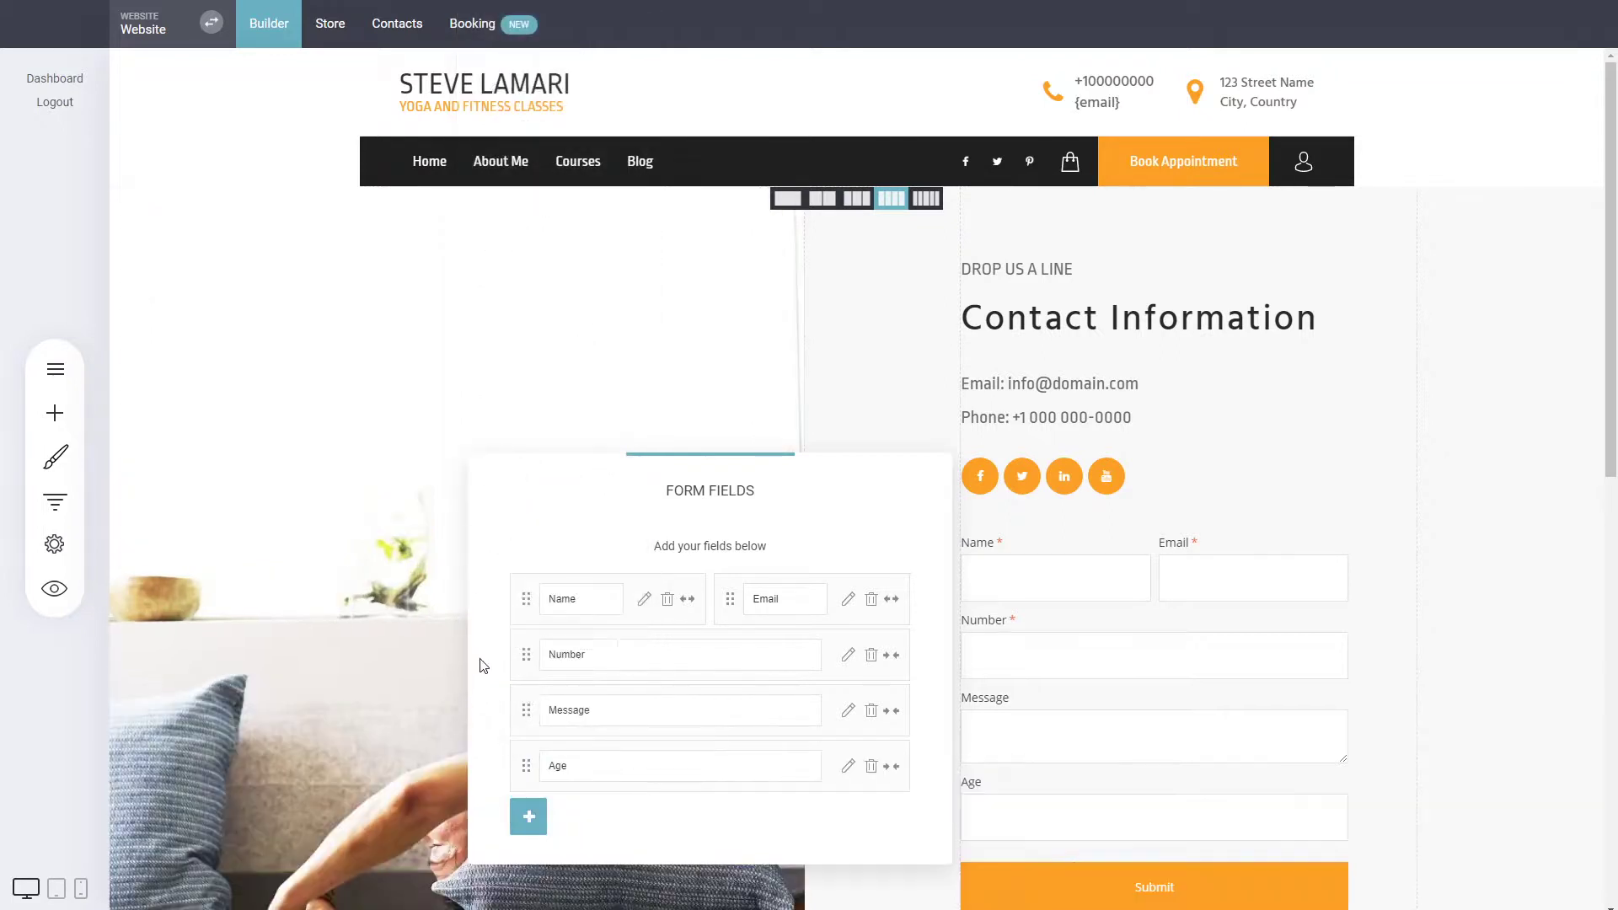
Look through the other field types available for the contact form without adding one.
left_click(528, 816)
scroll(564, 573, "down", 2)
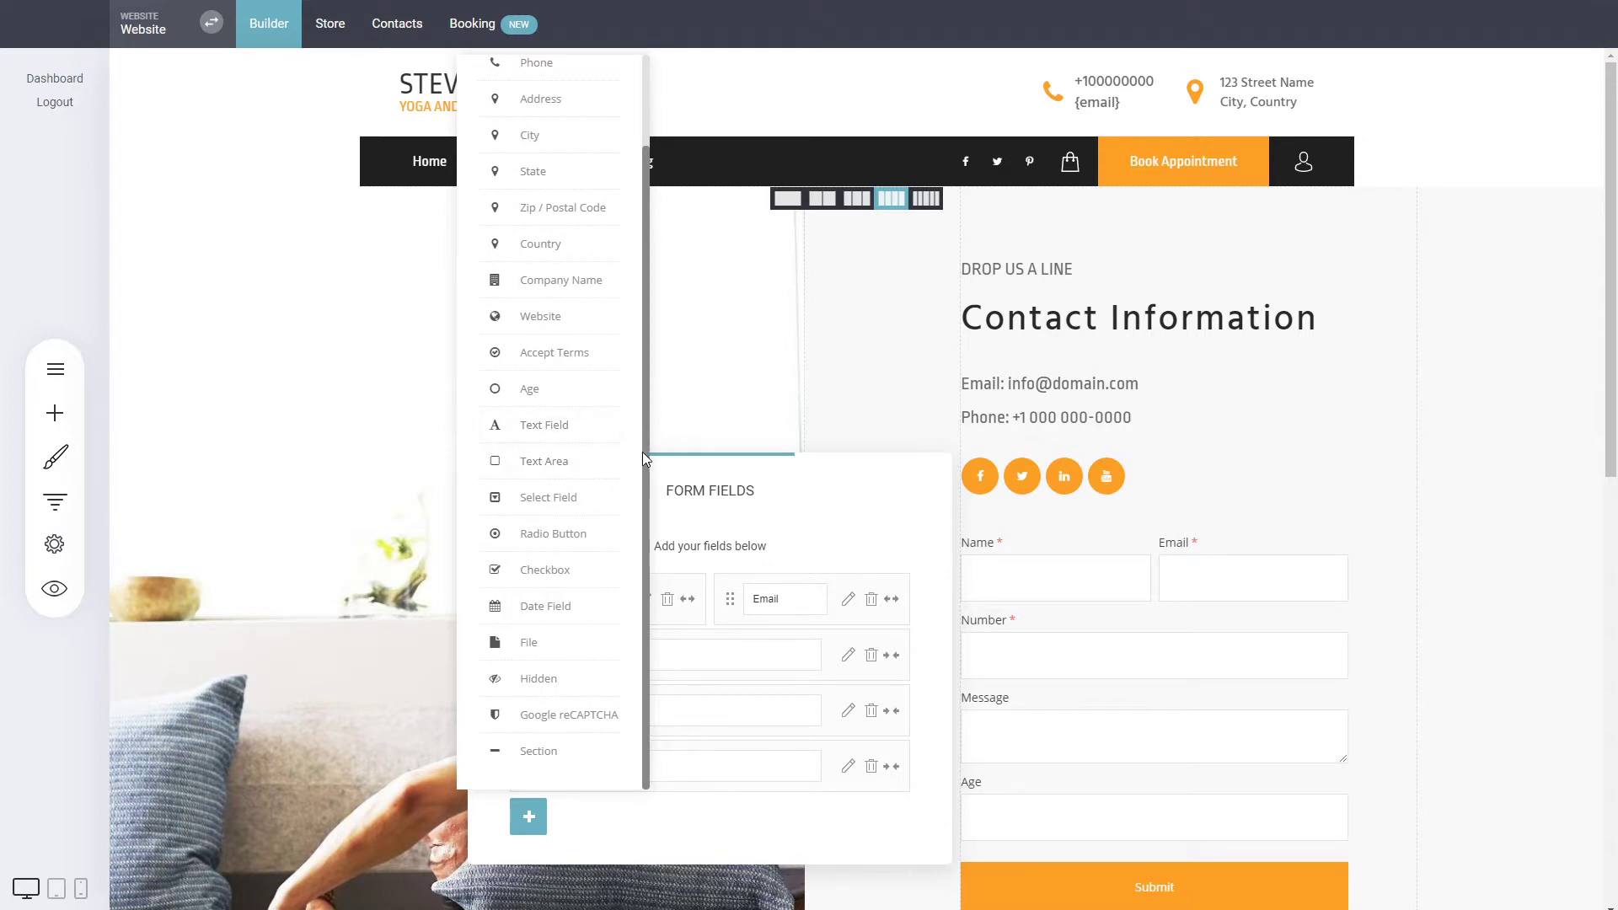
scroll(570, 492, "up", 2)
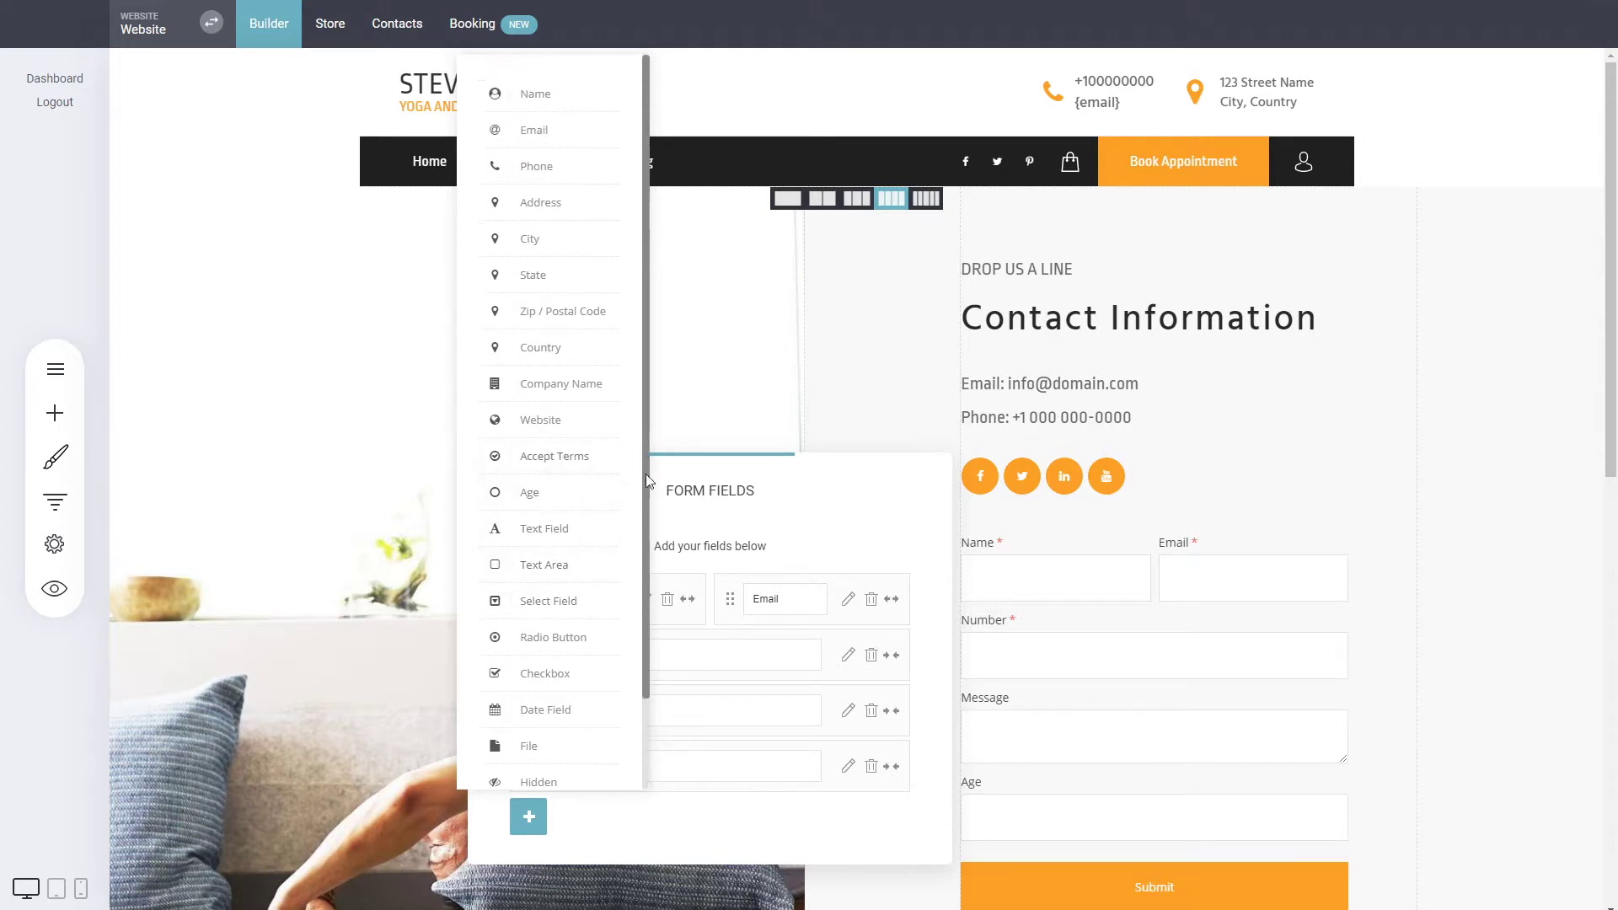
left_click(296, 159)
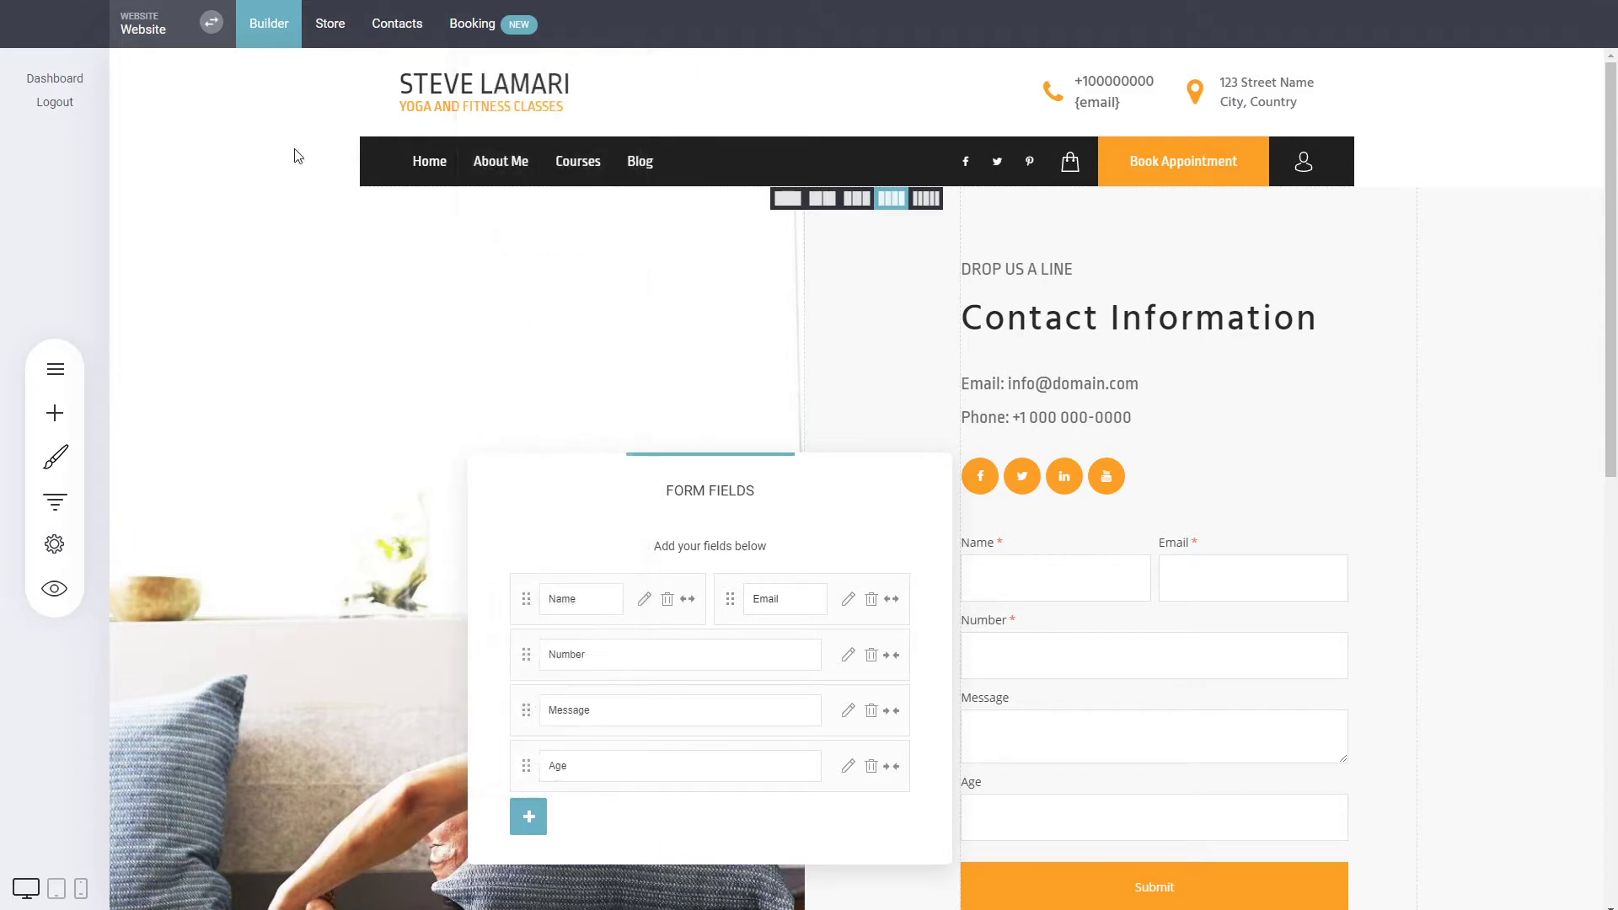
View the contacts that carry the Seniors tag from the contact tag settings, and return to the settings.
left_click(413, 27)
left_click(762, 410)
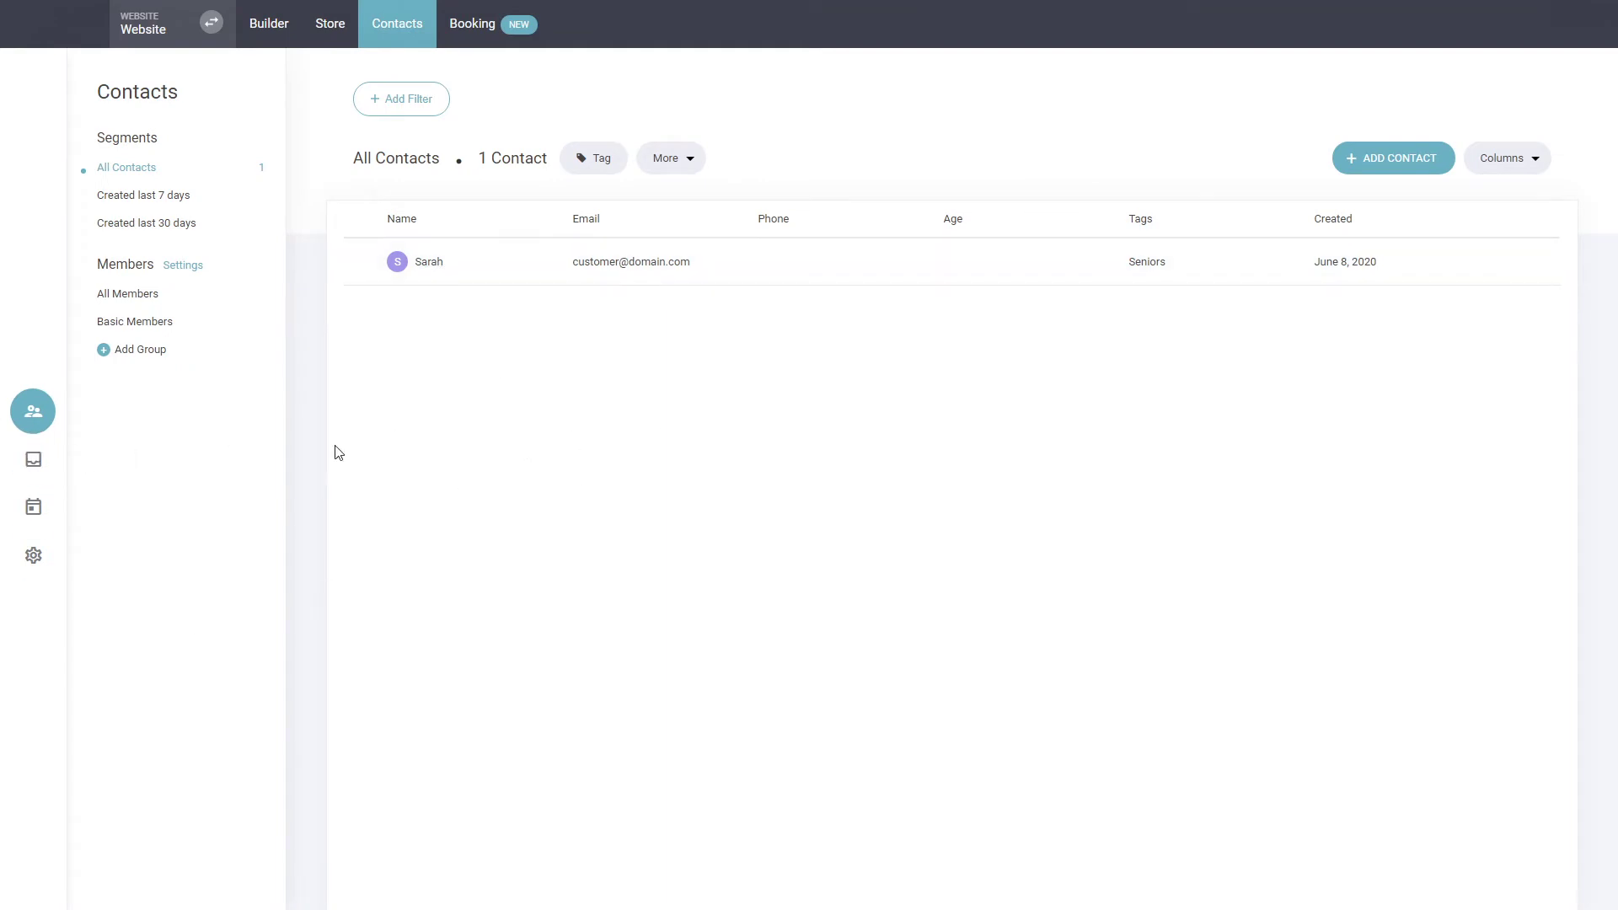
left_click(33, 555)
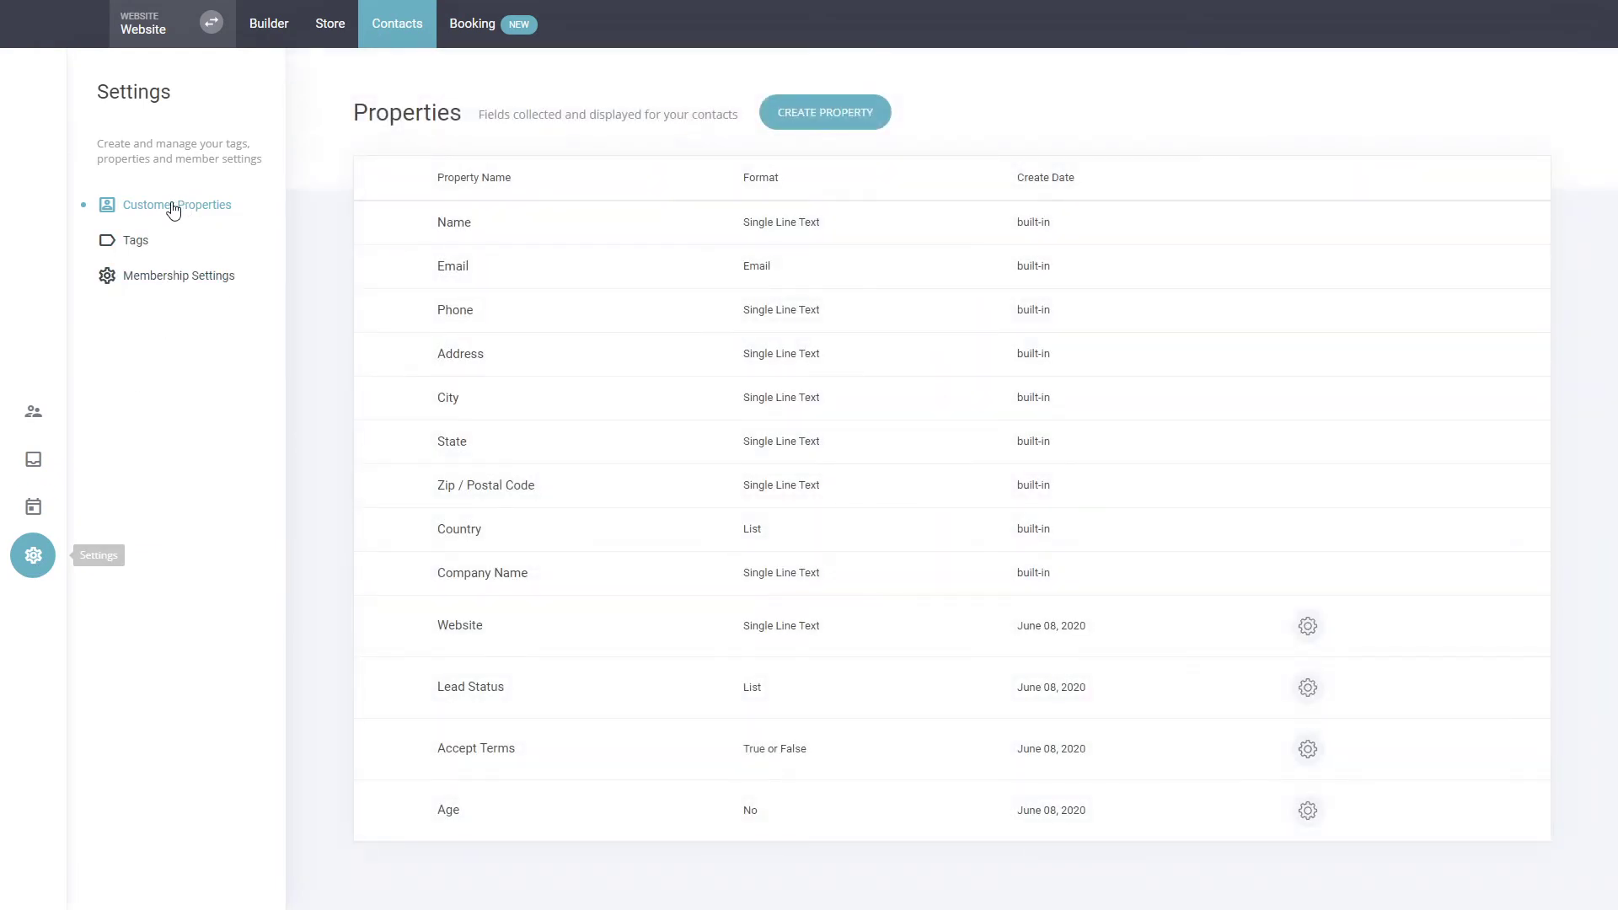
left_click(129, 246)
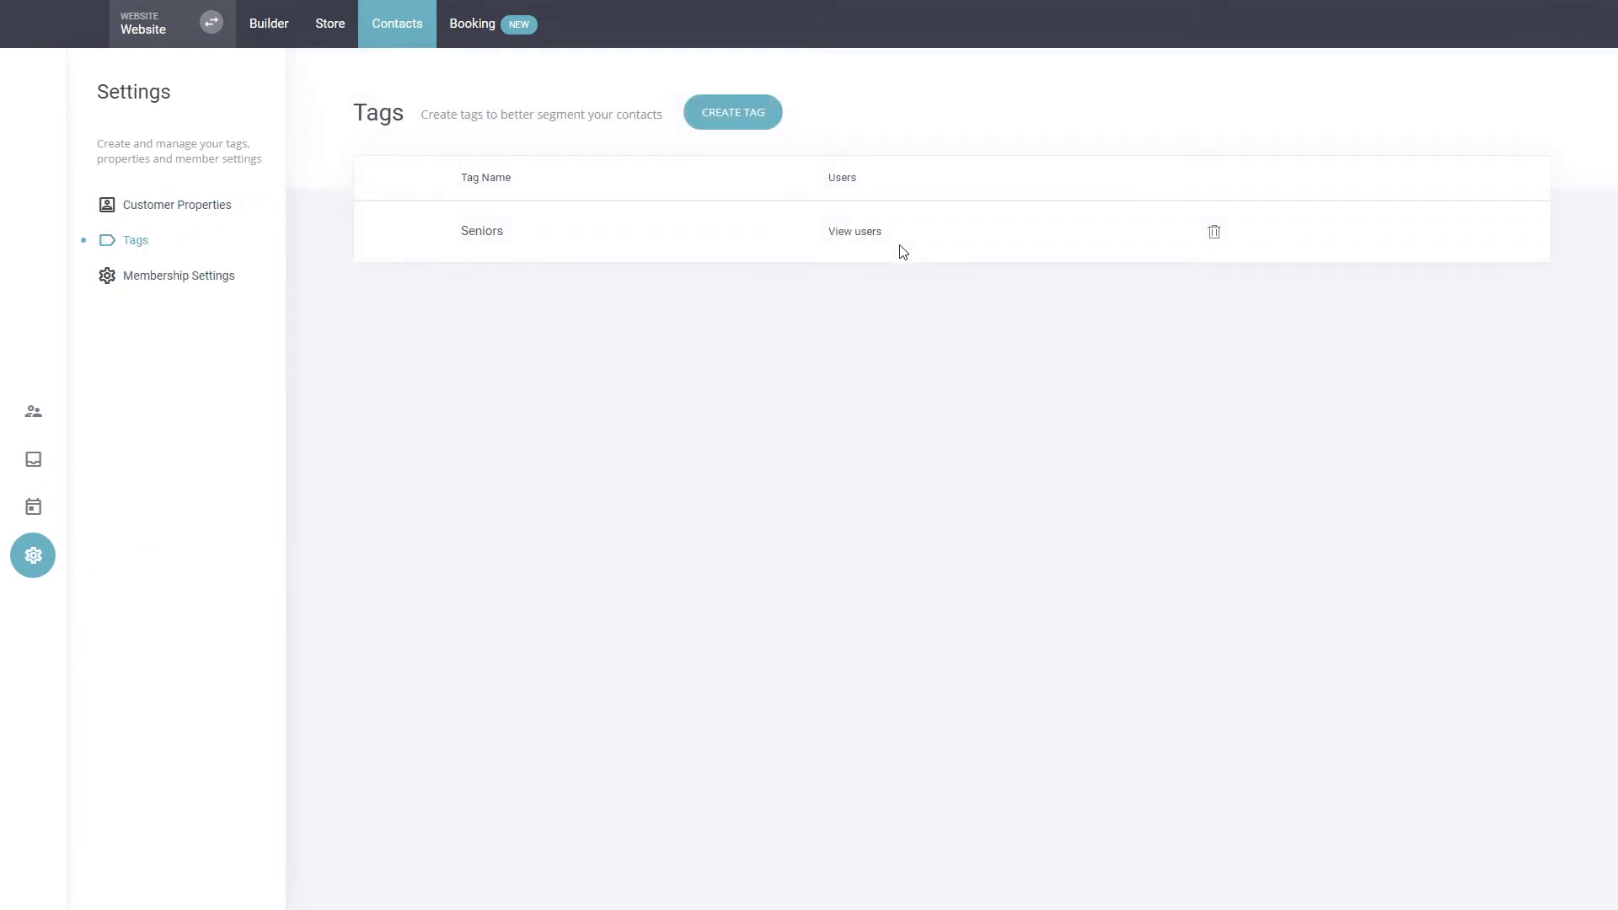
left_click(868, 236)
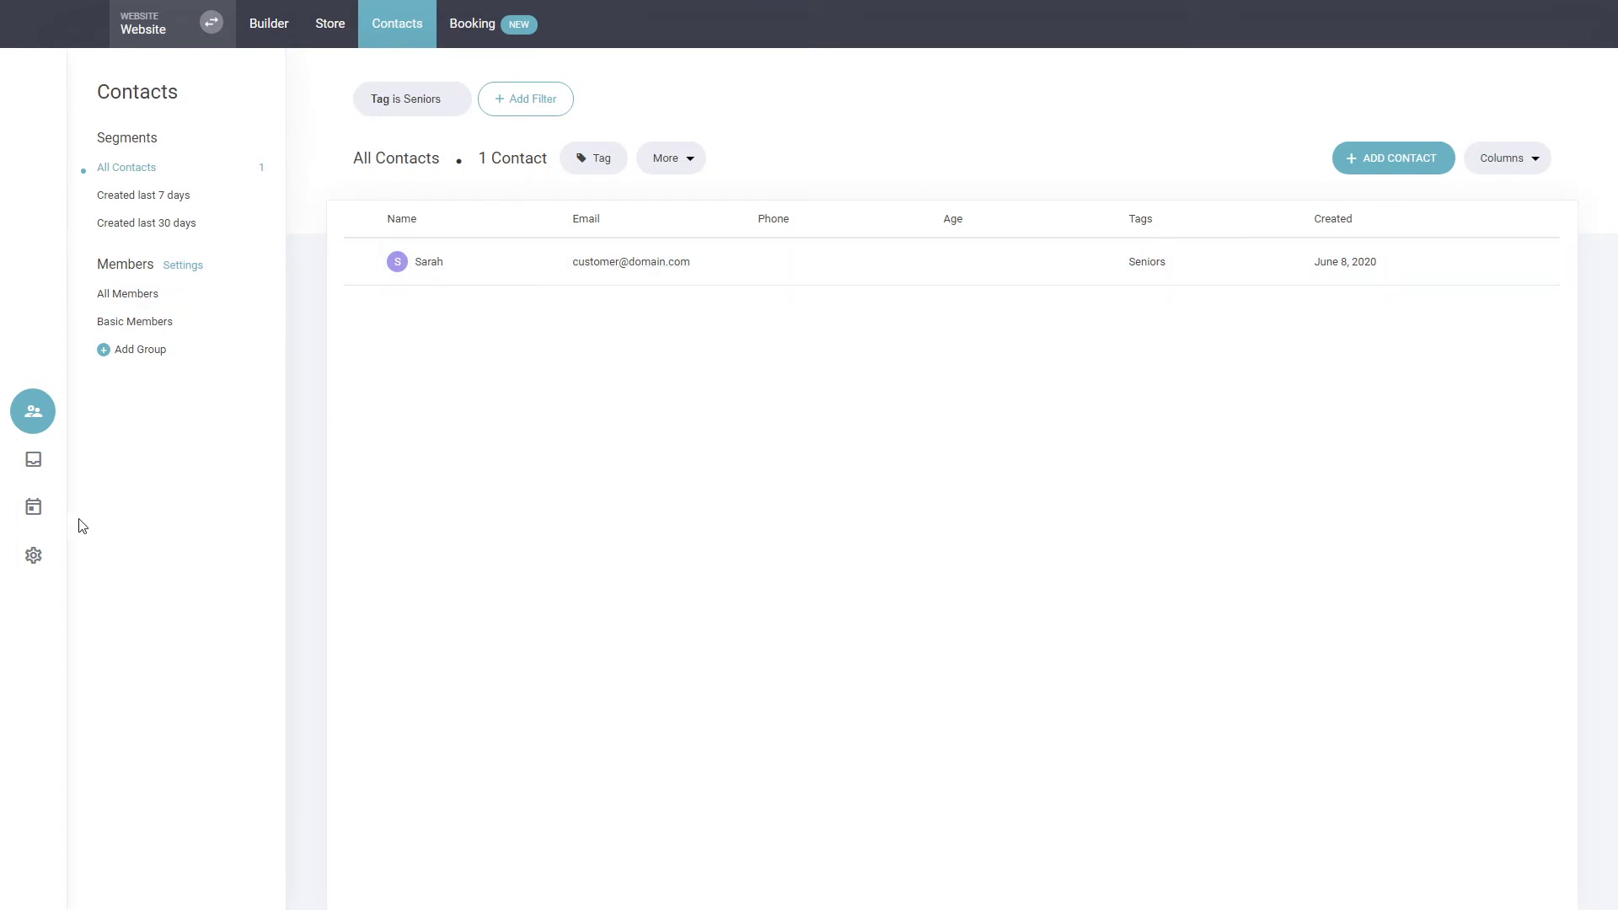
left_click(33, 554)
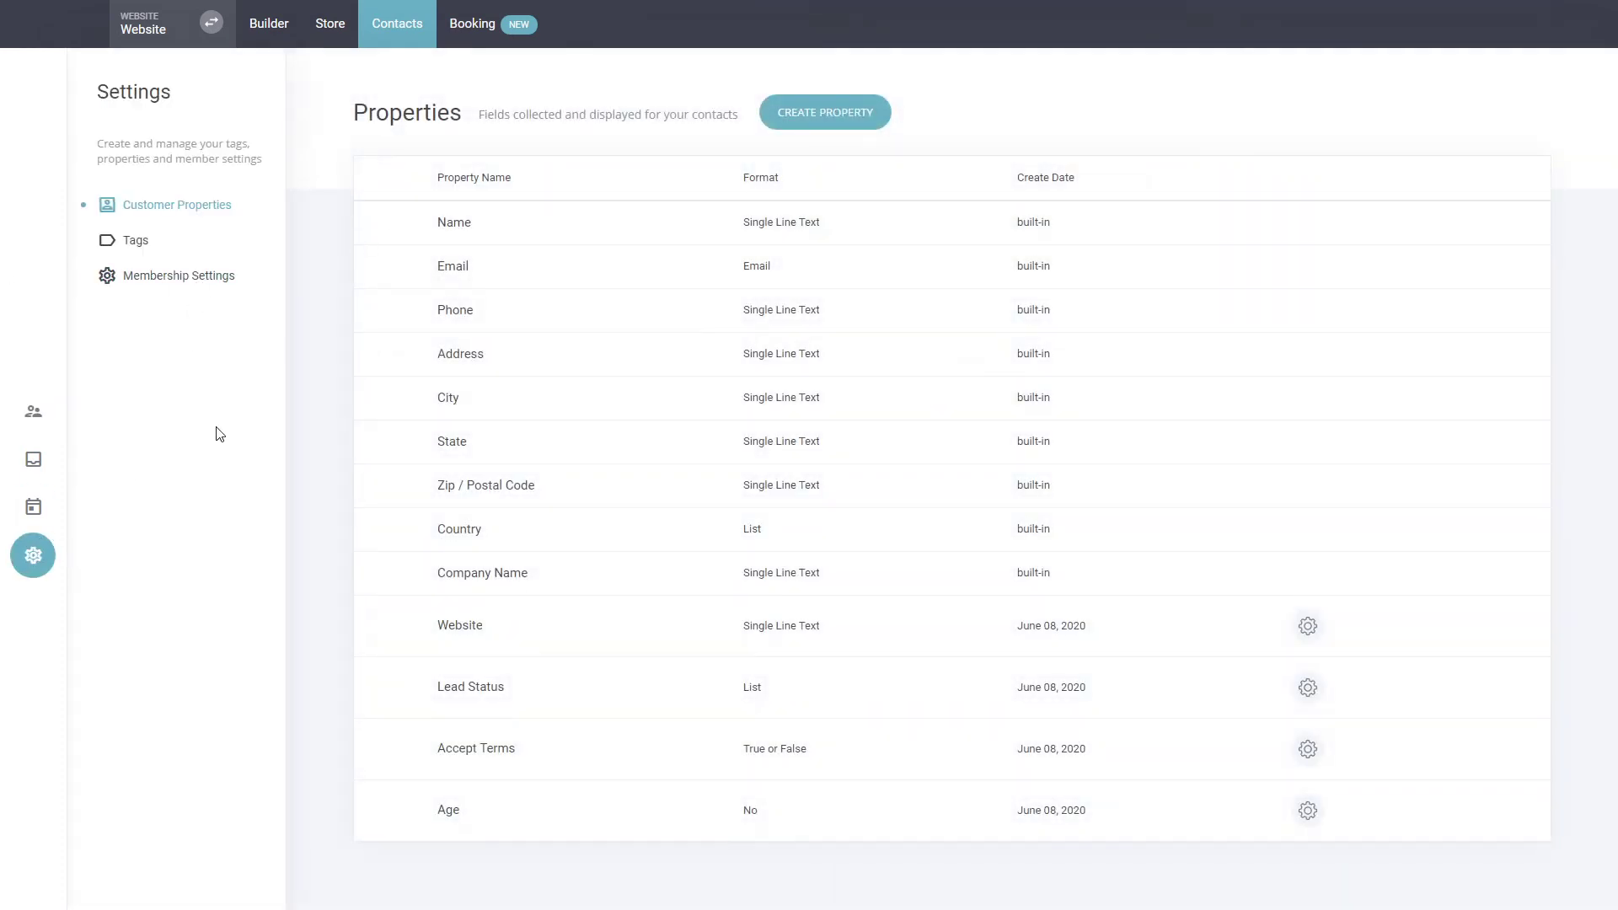